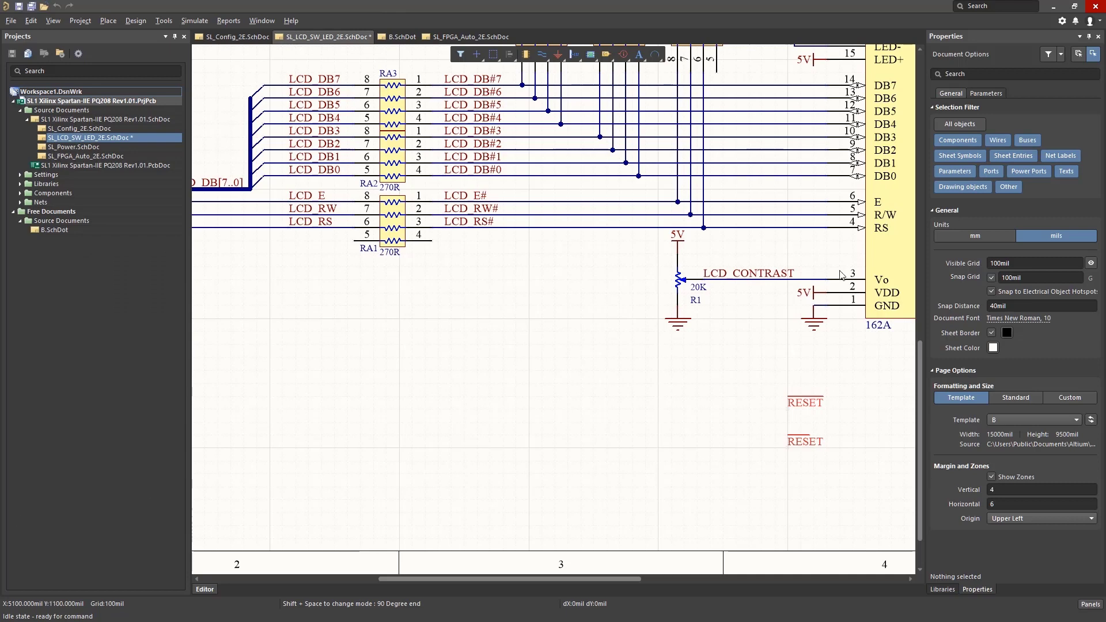
Open Preferences at the Schematic – General page from the top-right gear icon
{"action": "left_click", "coordinate": [1063, 23]}
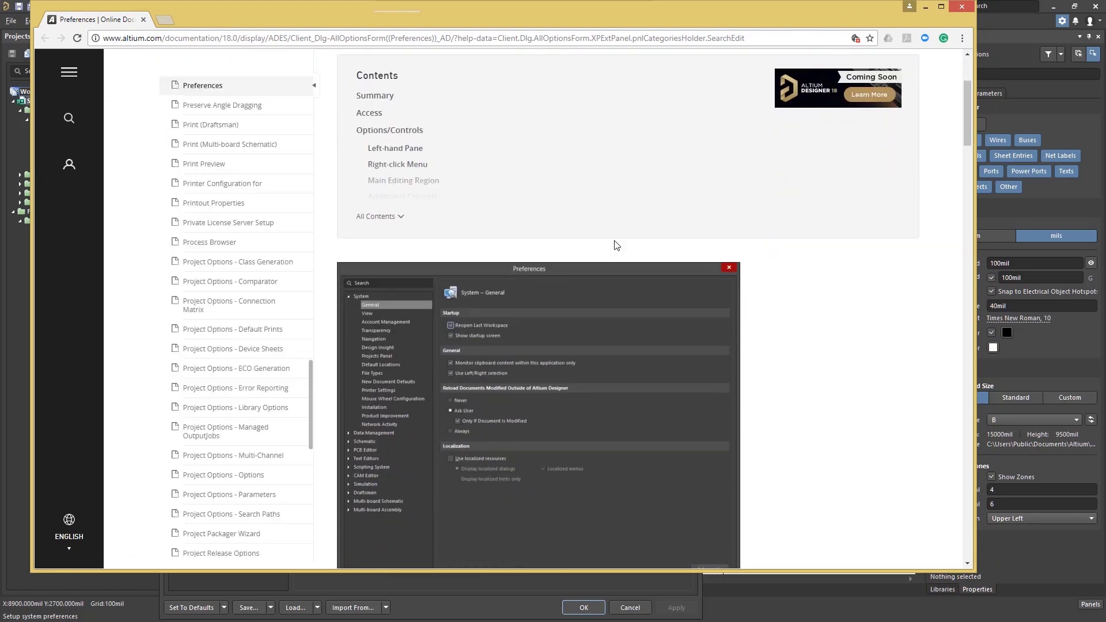
Scroll the Preferences help page down to its Summary and Access sections
{"action": "scroll", "coordinate": [614, 241], "scroll_direction": "down", "scroll_amount": 5}
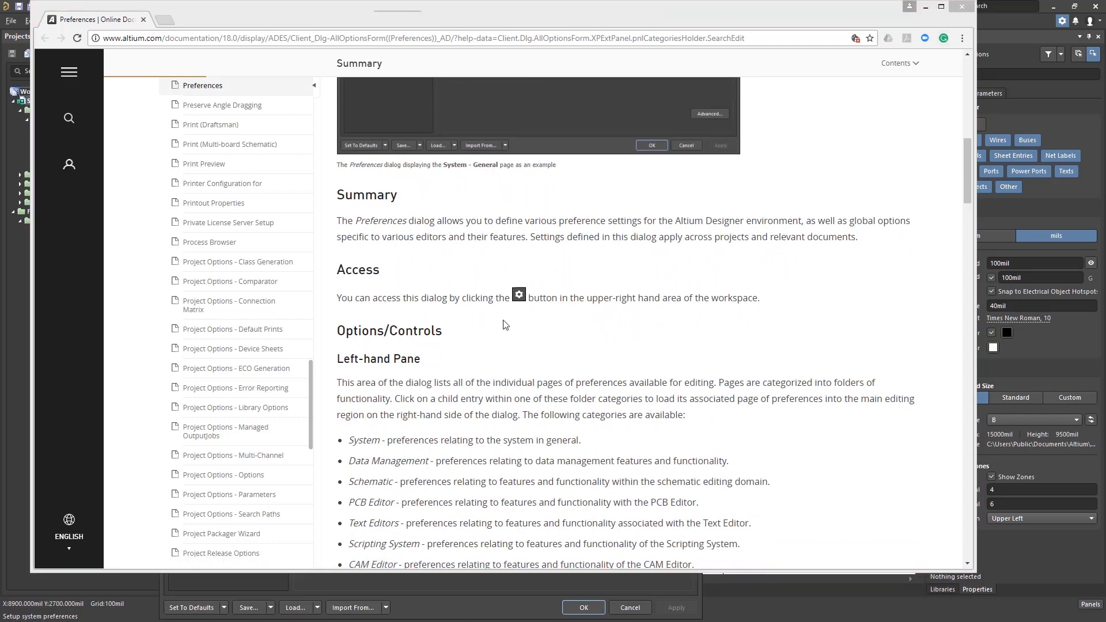
Close the documentation browser and switch schematic units to Millimeters, then back to Mils
{"action": "left_click", "coordinate": [962, 6]}
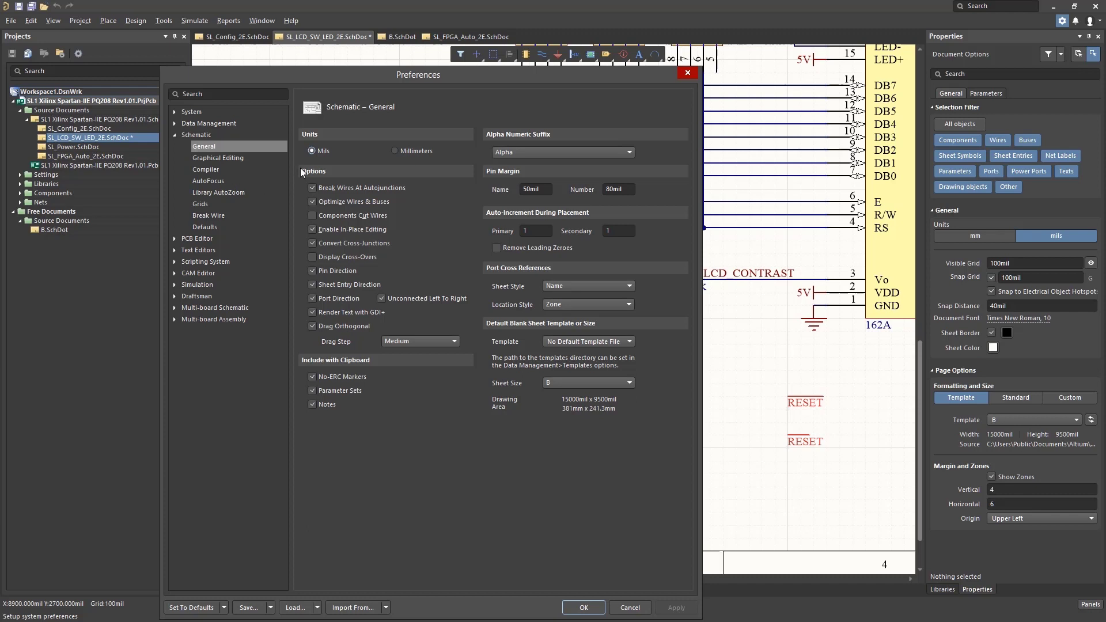
{"action": "left_click", "coordinate": [431, 151]}
{"action": "left_click", "coordinate": [324, 151]}
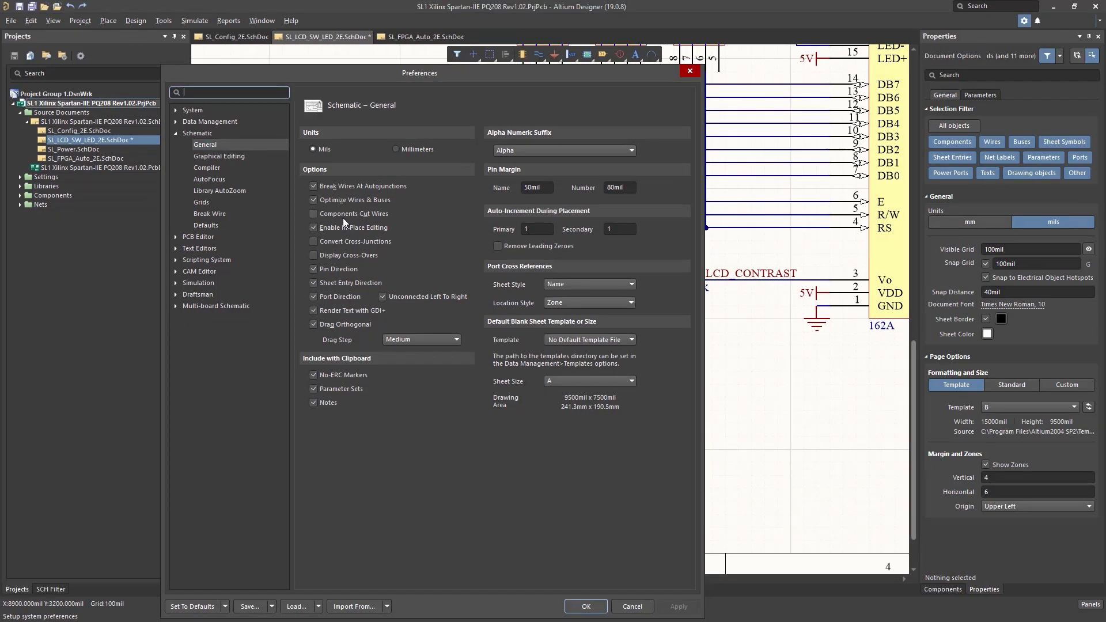
Cancel Preferences and place a Res3 resistor on the LCD_RS wire
{"action": "left_click", "coordinate": [633, 606]}
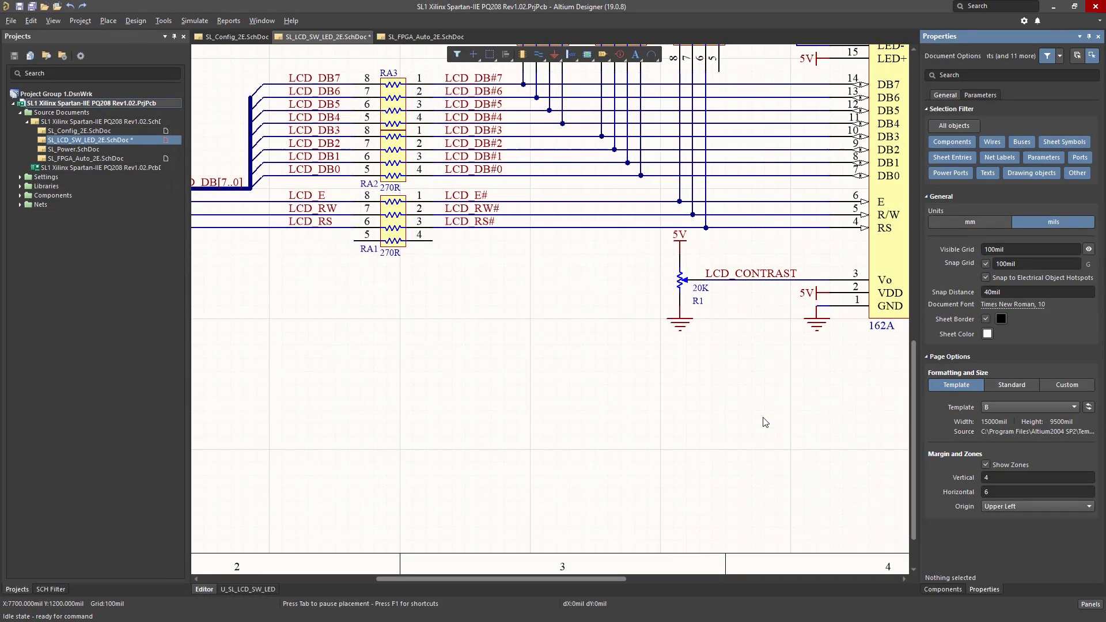
{"action": "left_click", "coordinate": [943, 589]}
{"action": "right_click", "coordinate": [987, 133]}
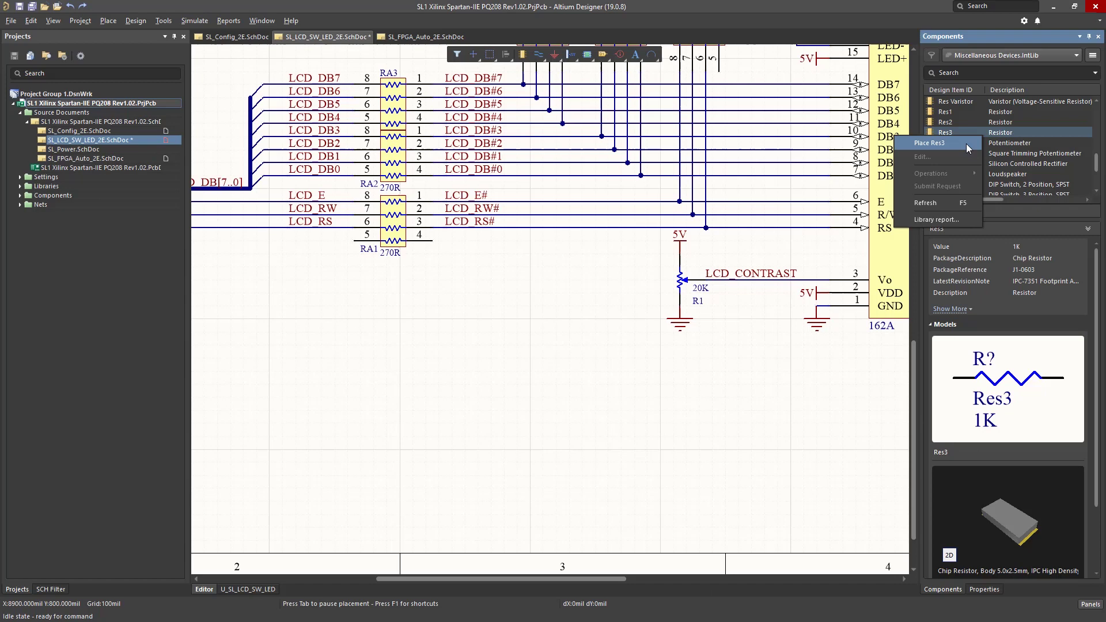
{"action": "left_click", "coordinate": [956, 144]}
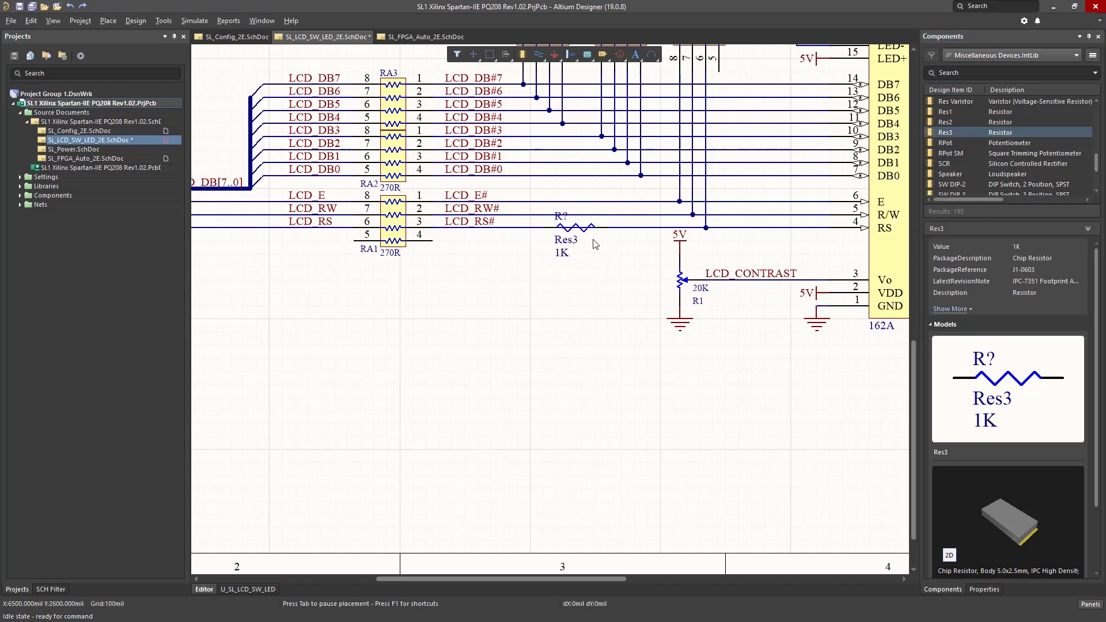
{"action": "left_click", "coordinate": [575, 319]}
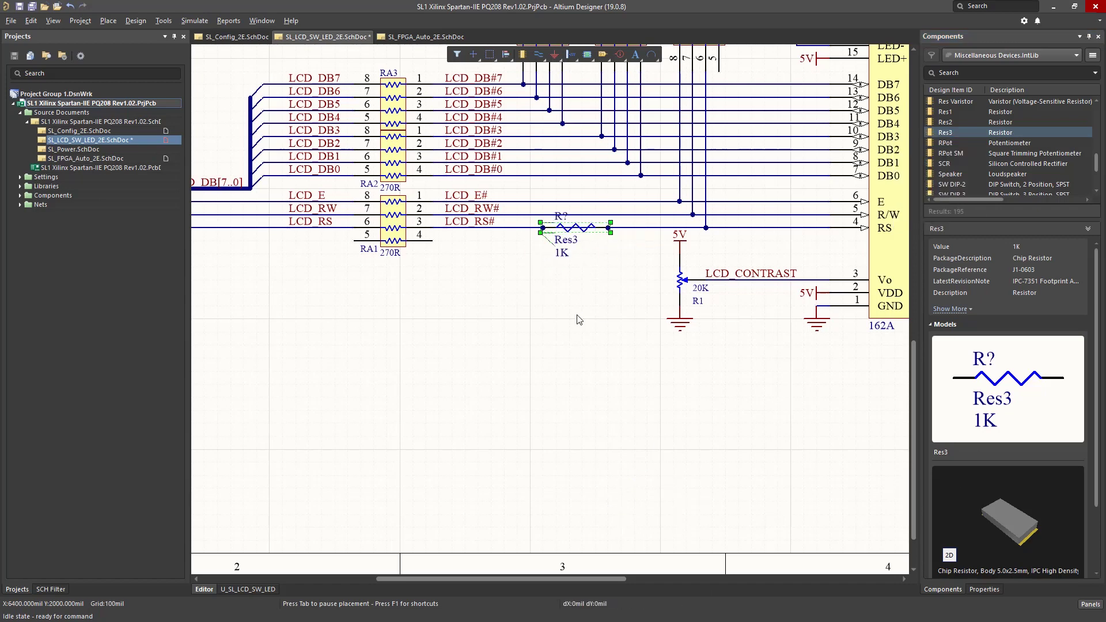
Enable Components Cut Wires in the schematic preferences and confirm with OK
{"action": "left_click", "coordinate": [1026, 23]}
{"action": "left_click", "coordinate": [326, 219]}
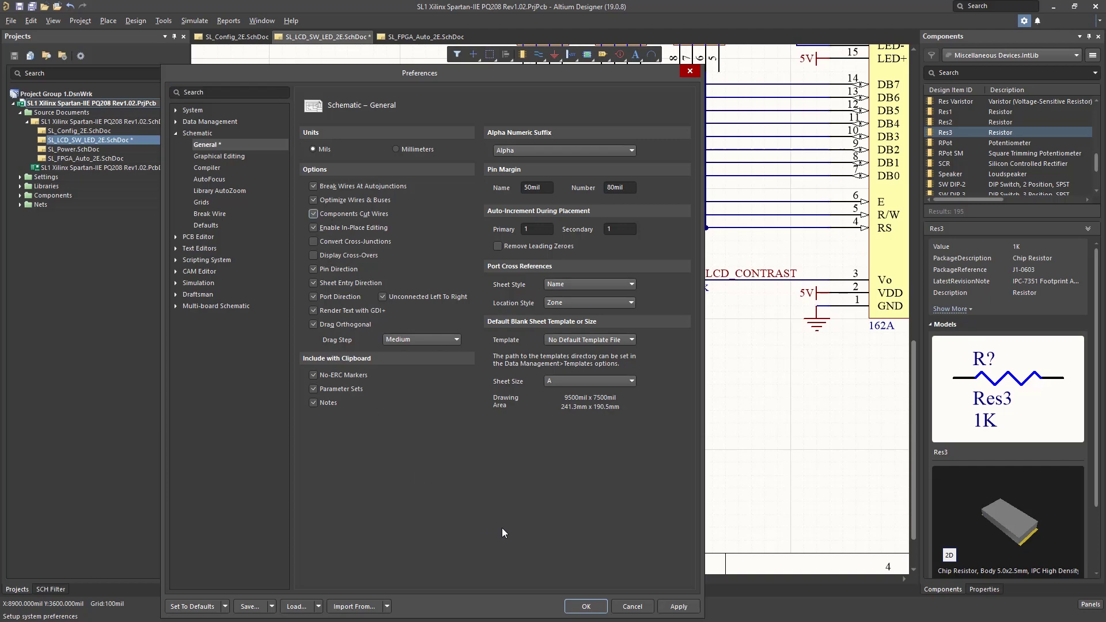
{"action": "left_click", "coordinate": [585, 608]}
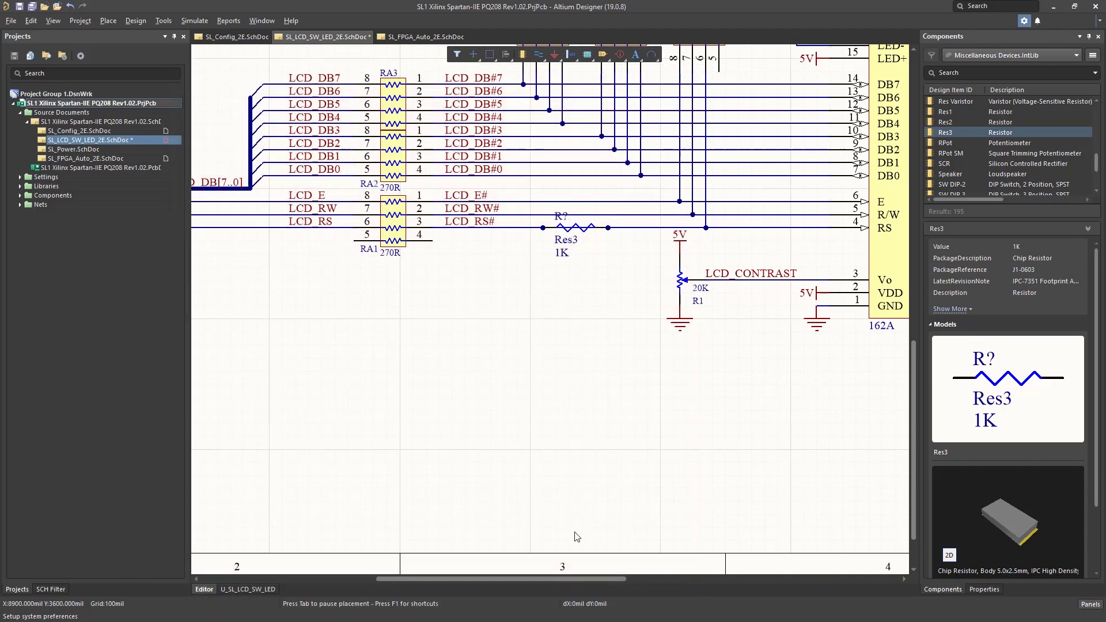
Place another Res3 resistor on the DB0 line, then undo the test placements
{"action": "right_click", "coordinate": [960, 130]}
{"action": "left_click", "coordinate": [946, 137]}
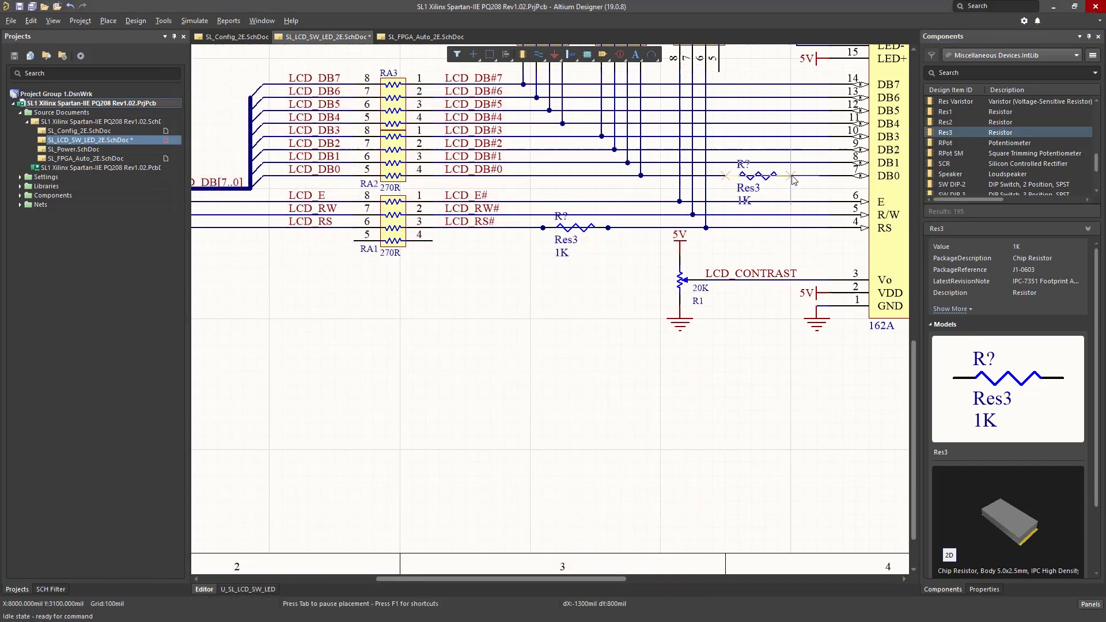
{"action": "left_click", "coordinate": [793, 180]}
{"action": "right_click", "coordinate": [638, 425]}
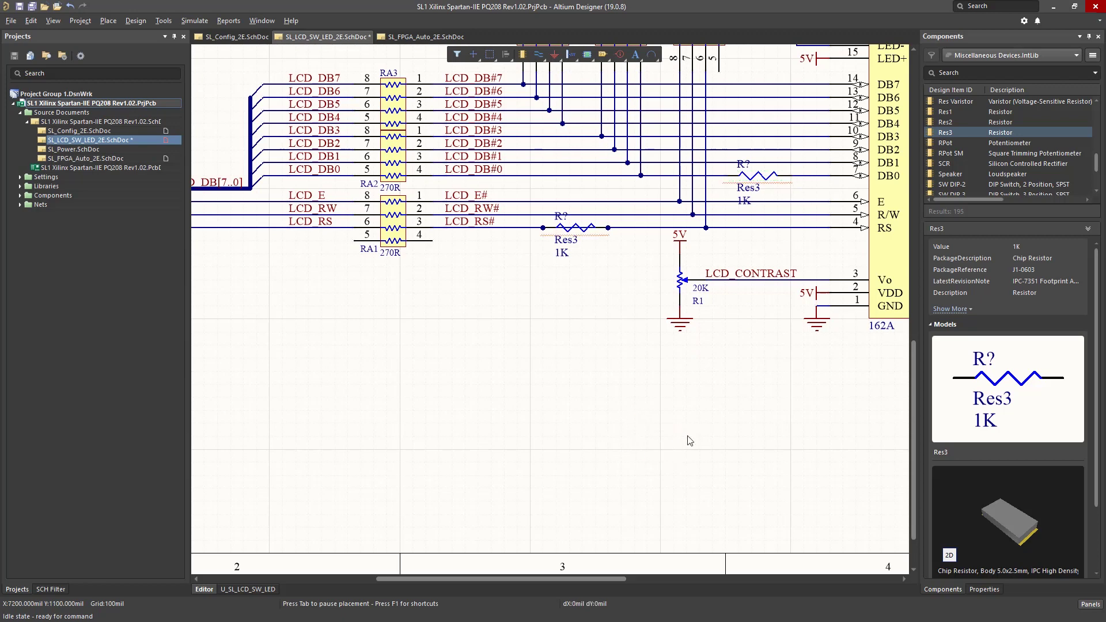
{"action": "key", "text": "ctrl+z"}
{"action": "key", "text": "ctrl+z"}
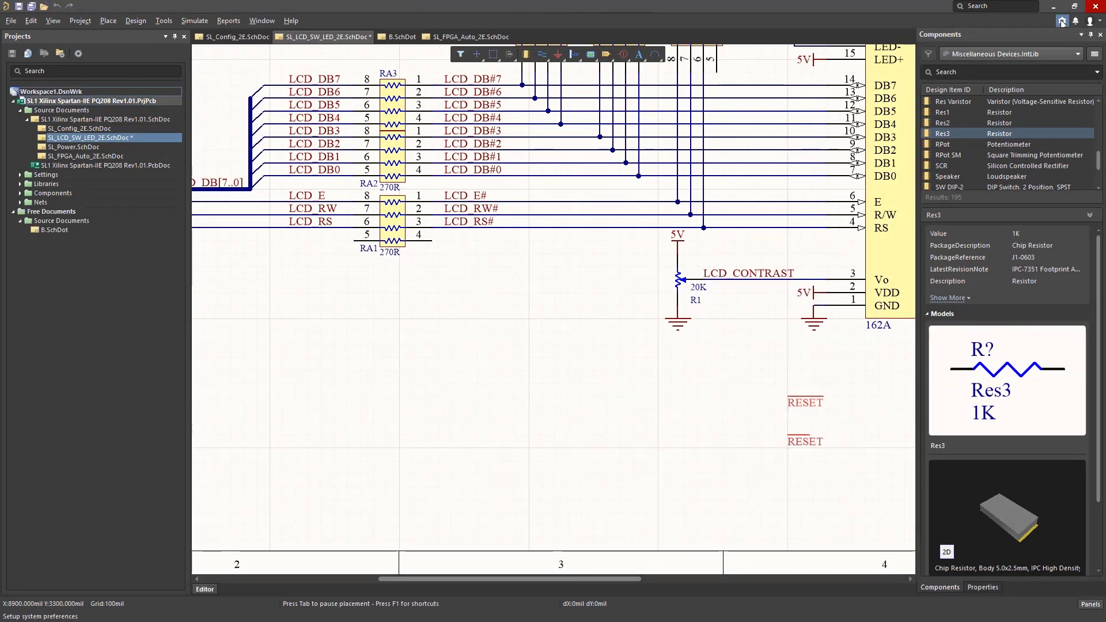
Apply Display Cross-Overs to preview wire hops, then uncheck it and apply again
{"action": "left_click", "coordinate": [1062, 21]}
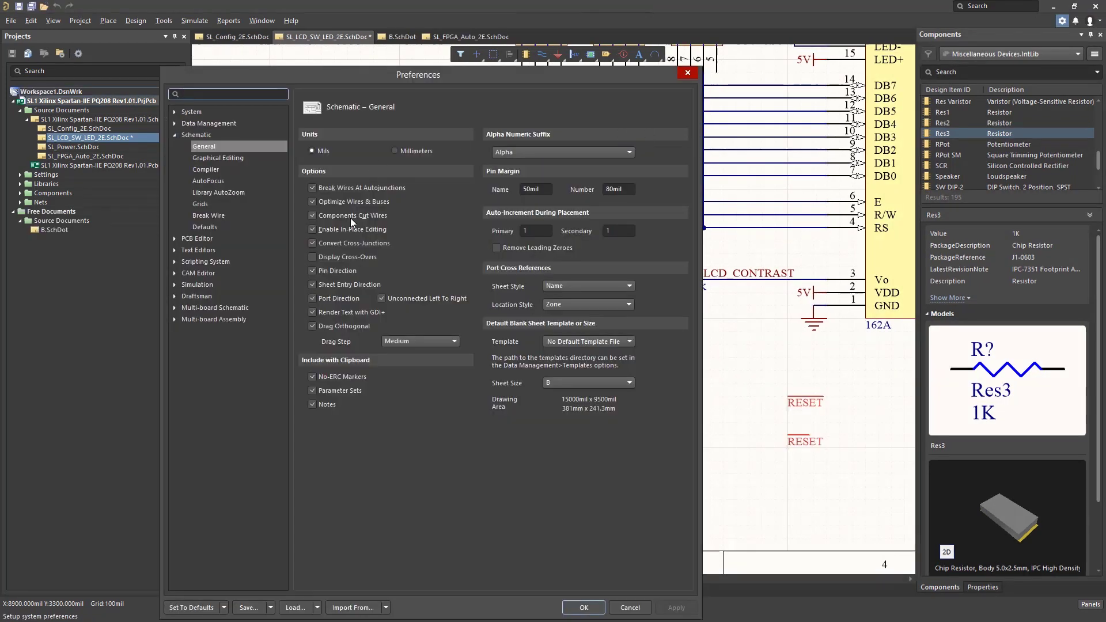
{"action": "left_click", "coordinate": [326, 256]}
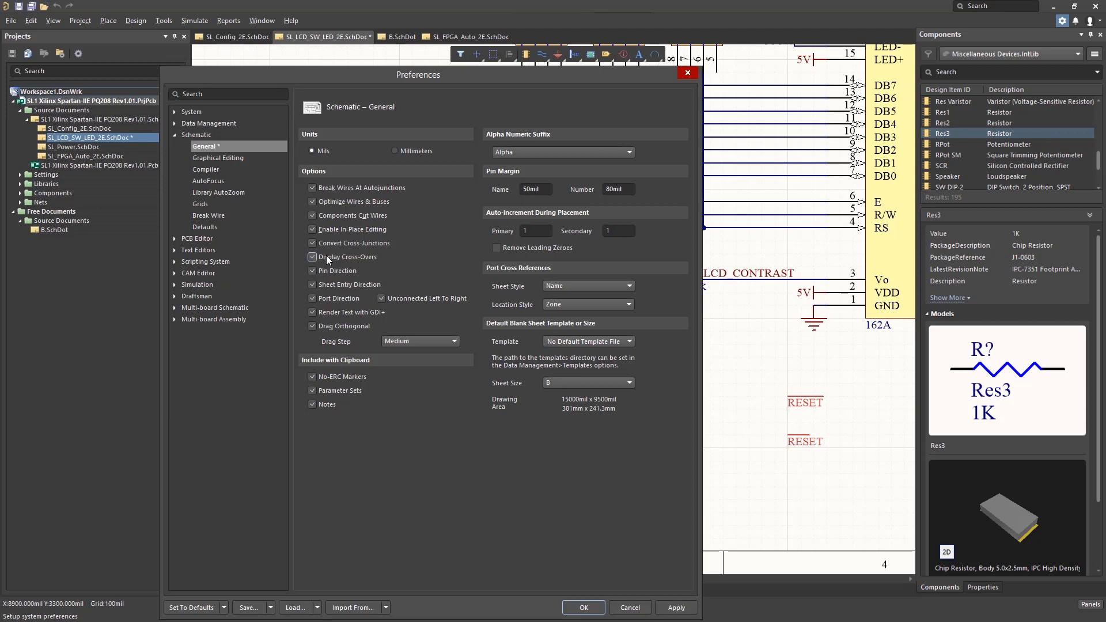
{"action": "left_click_drag", "start_coordinate": [347, 76], "coordinate": [223, 38]}
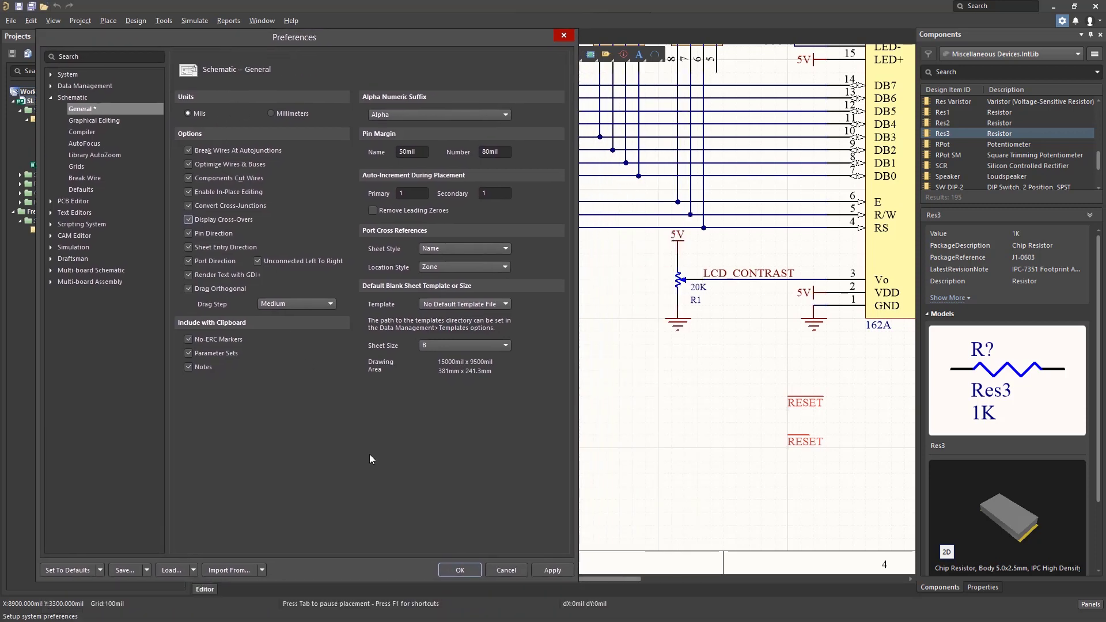
{"action": "left_click", "coordinate": [551, 570]}
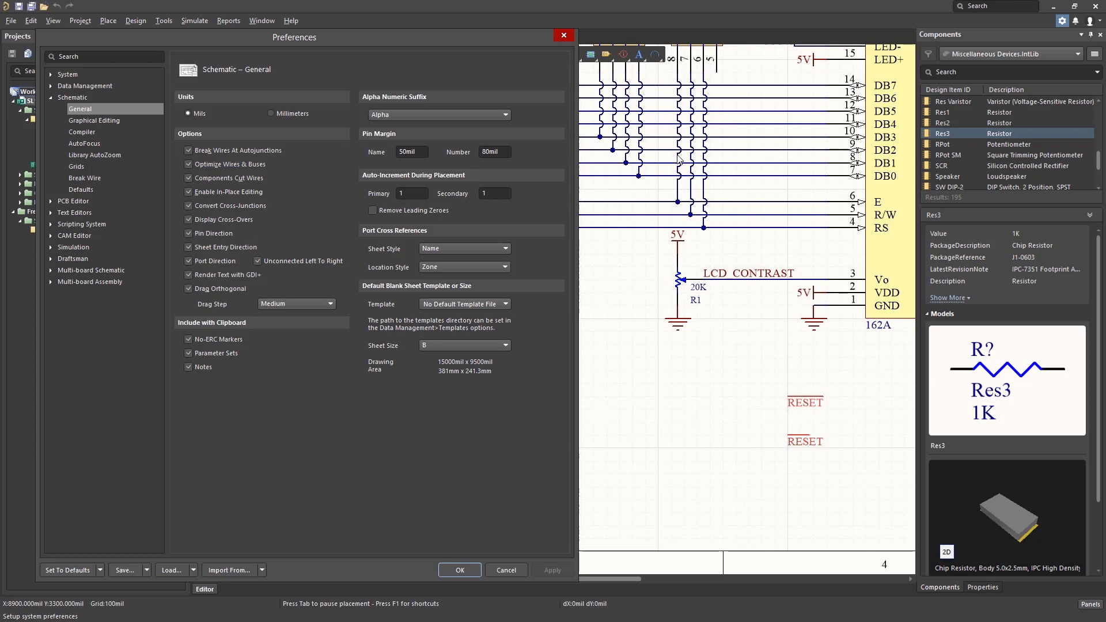
{"action": "left_click", "coordinate": [214, 221]}
{"action": "left_click", "coordinate": [551, 570]}
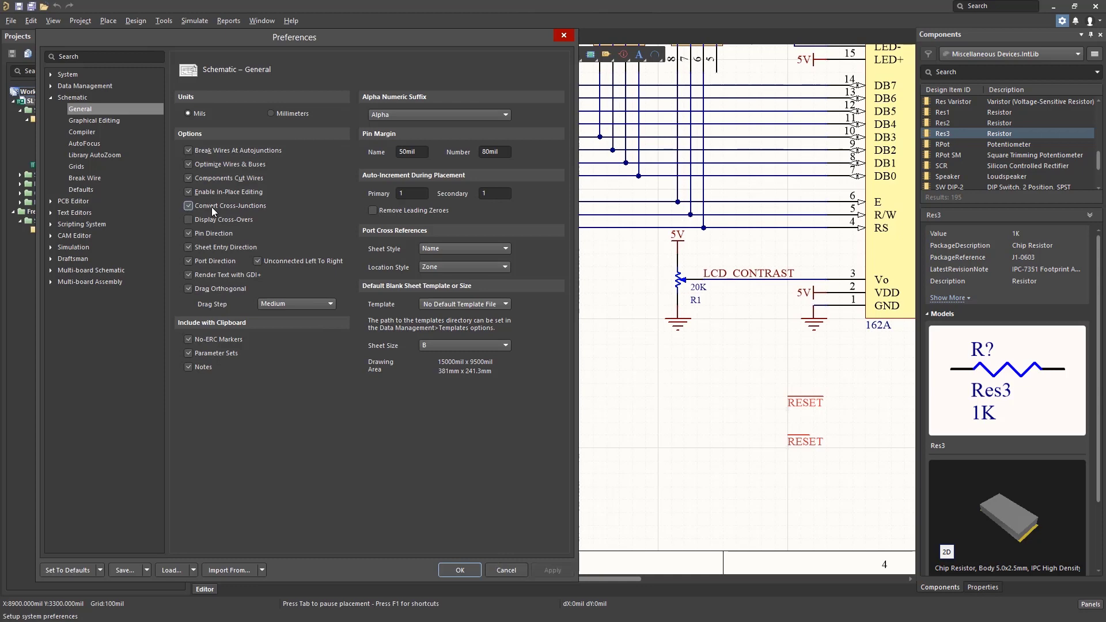
Close Preferences and draw a wire on a 50mil grid from the DB0 junction to LCD_E
{"action": "left_click", "coordinate": [459, 570]}
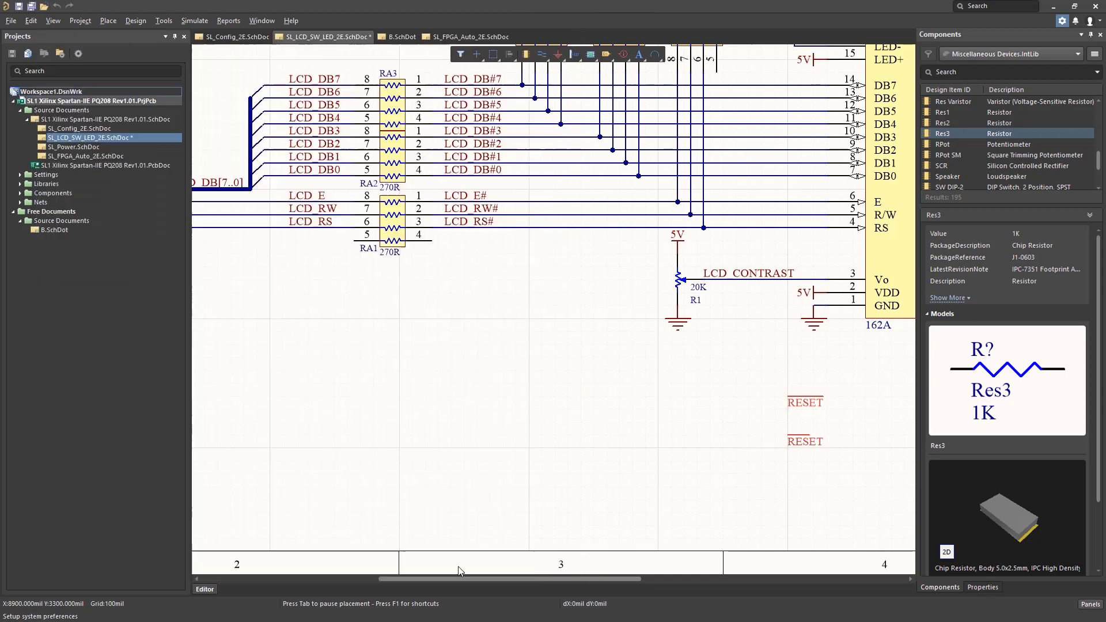
{"action": "left_click", "coordinate": [542, 54]}
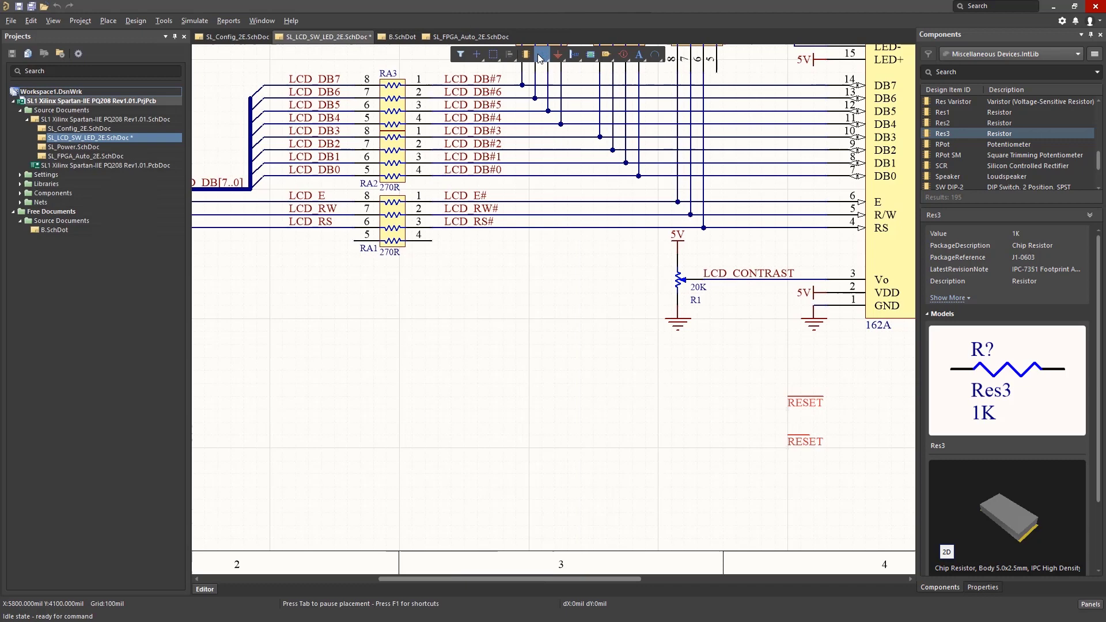
{"action": "key", "text": "g"}
{"action": "left_click", "coordinate": [639, 176]}
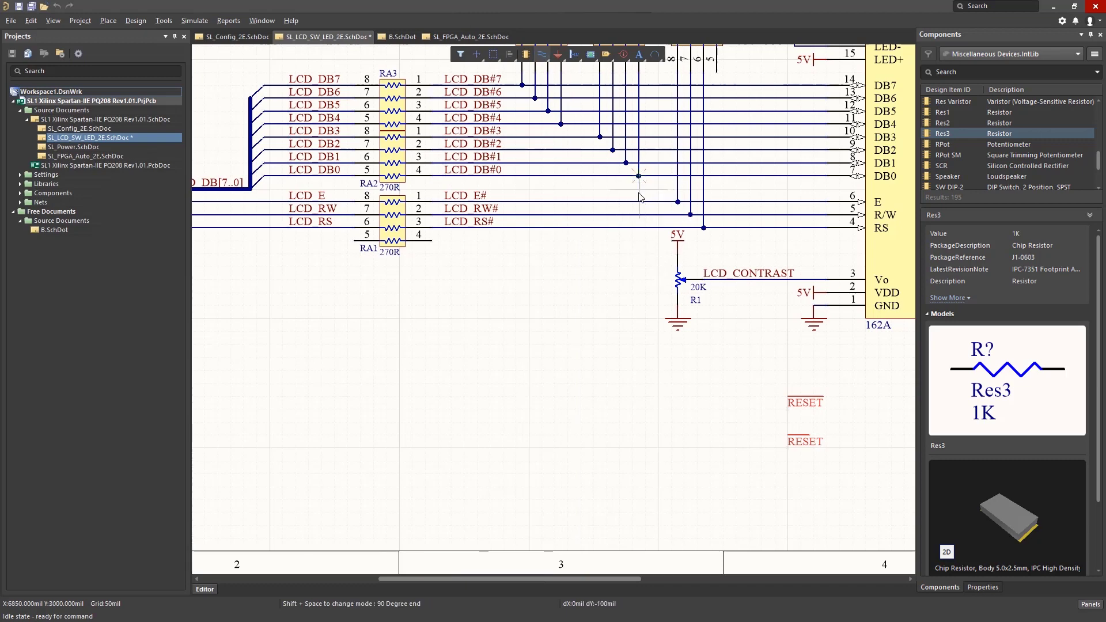
{"action": "left_click", "coordinate": [639, 202]}
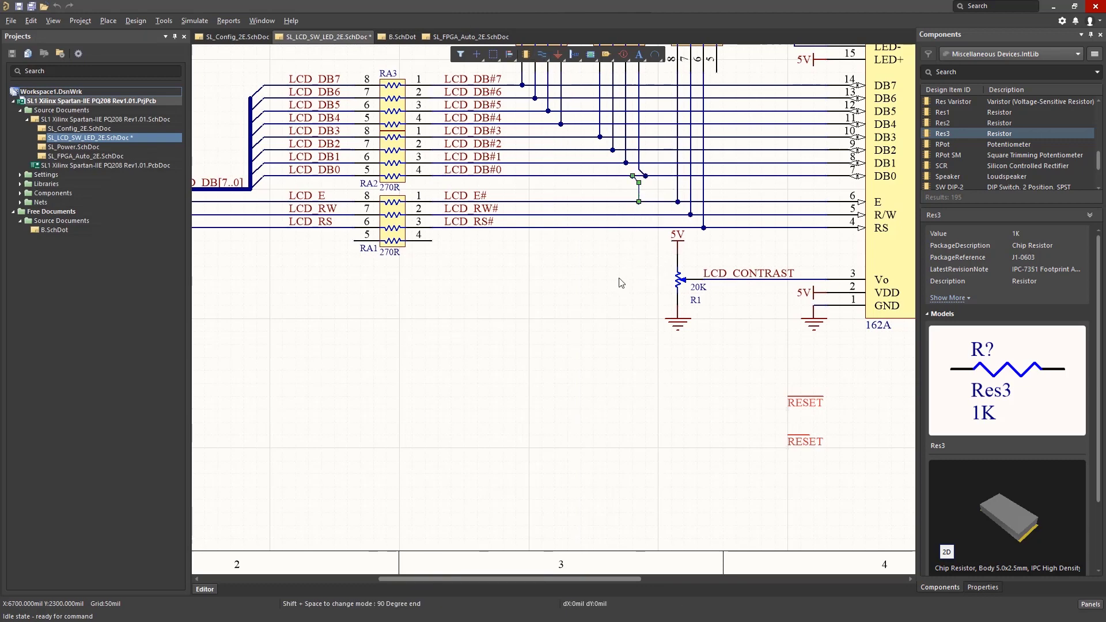
Turn off Convert Cross-Junctions, apply, and draw a wire from the DB#2 junction to DB#1
{"action": "left_click", "coordinate": [1062, 21]}
{"action": "left_click", "coordinate": [213, 206]}
{"action": "left_click", "coordinate": [552, 570]}
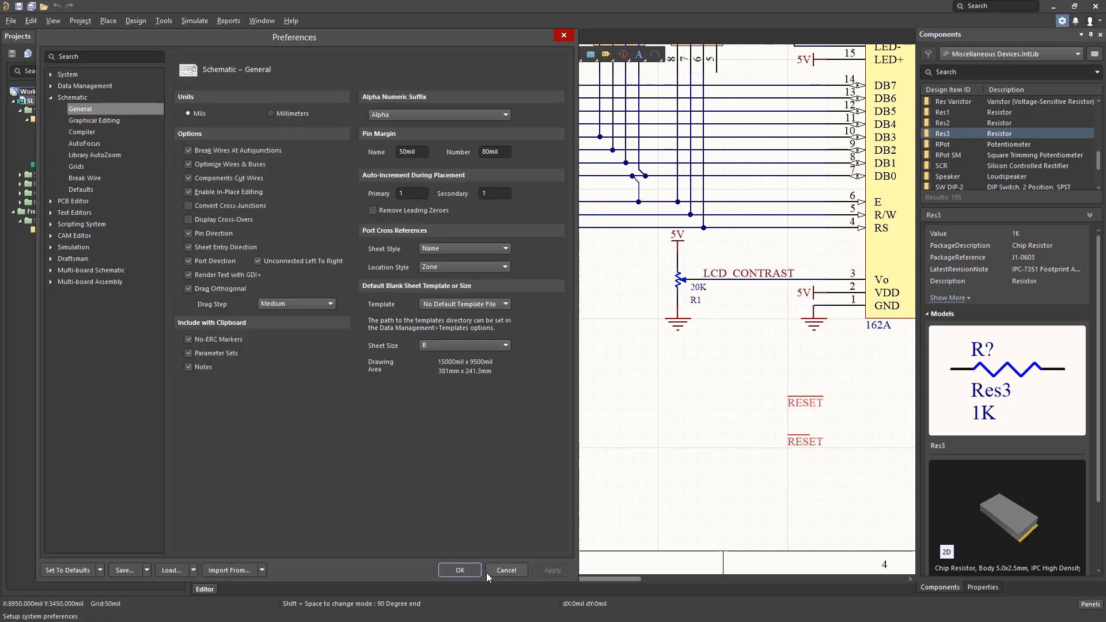
{"action": "left_click", "coordinate": [460, 570]}
{"action": "left_click", "coordinate": [613, 150]}
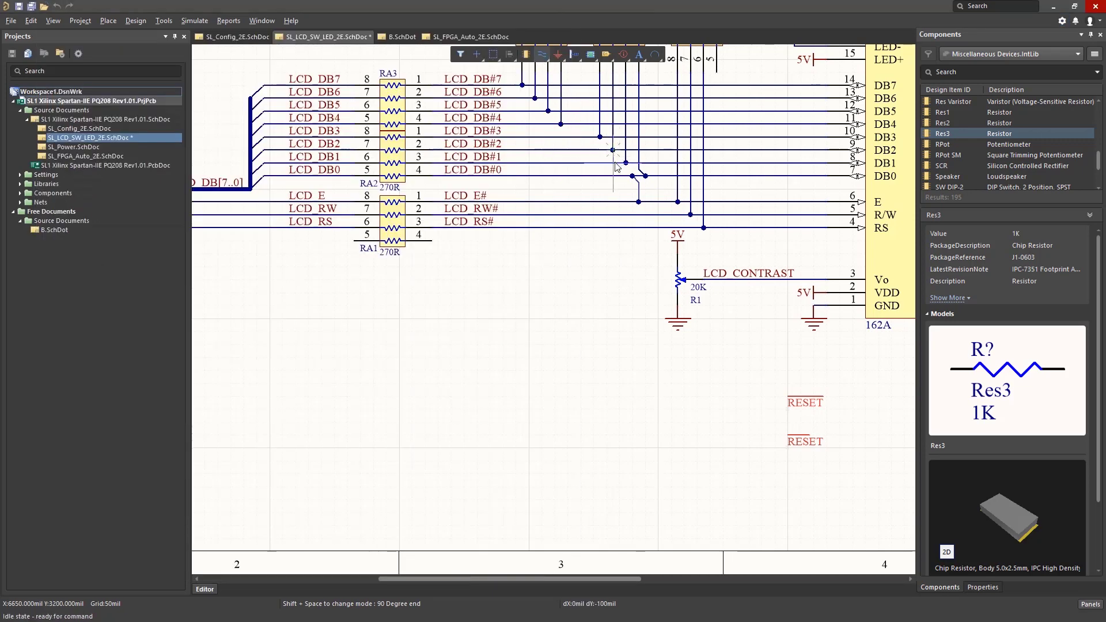
{"action": "left_click", "coordinate": [612, 162]}
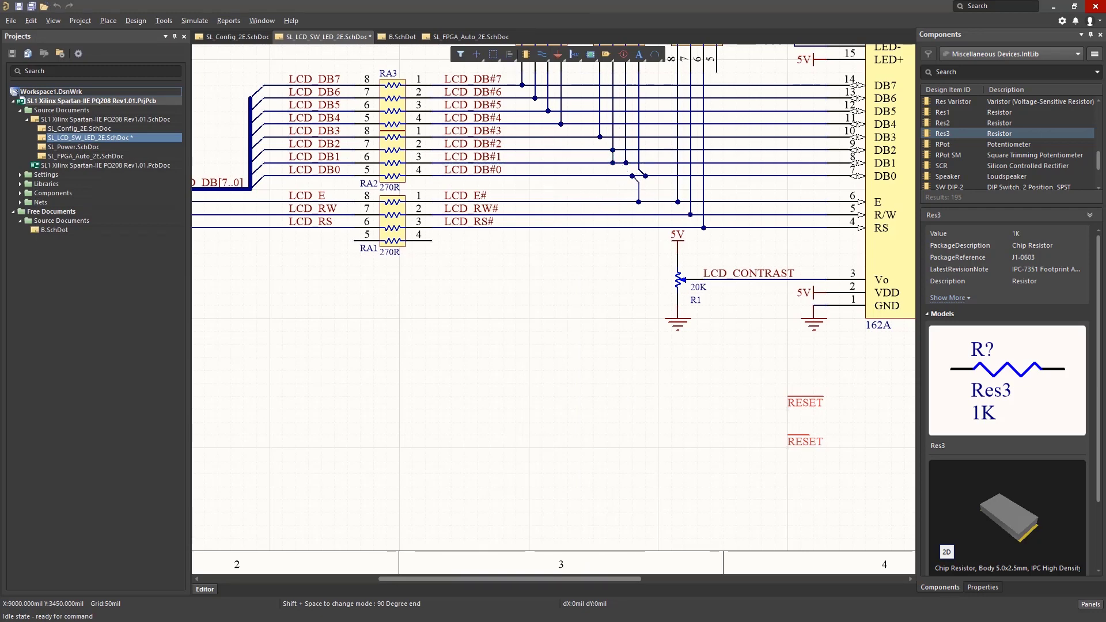
{"action": "left_click", "coordinate": [1062, 21]}
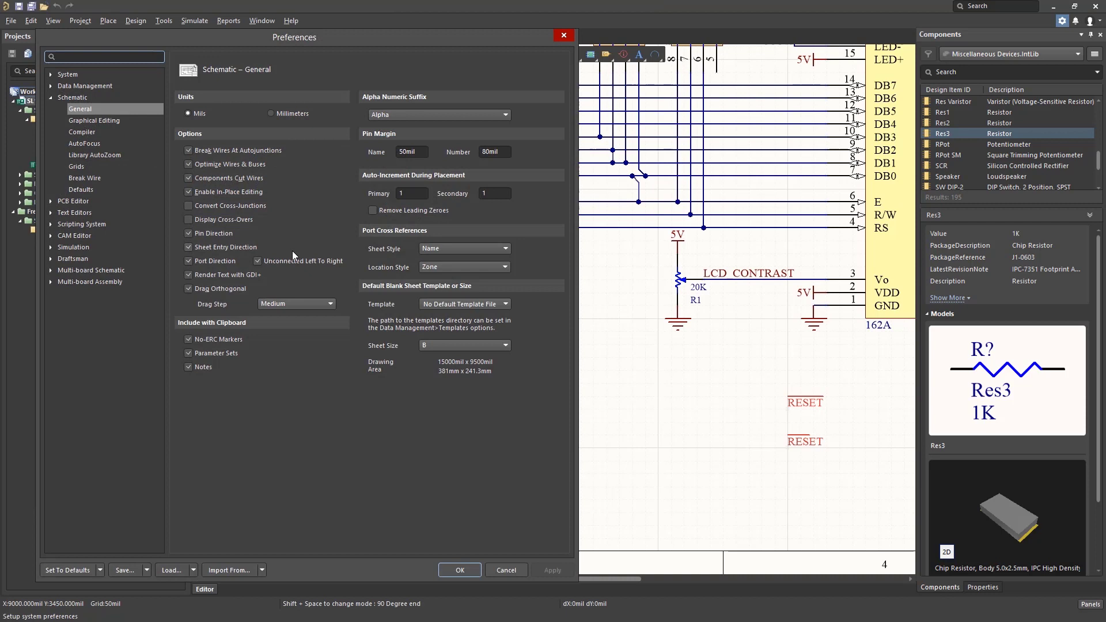
Apply Convert Cross-Junctions on and set the default template to No Default Template File
{"action": "left_click", "coordinate": [199, 208]}
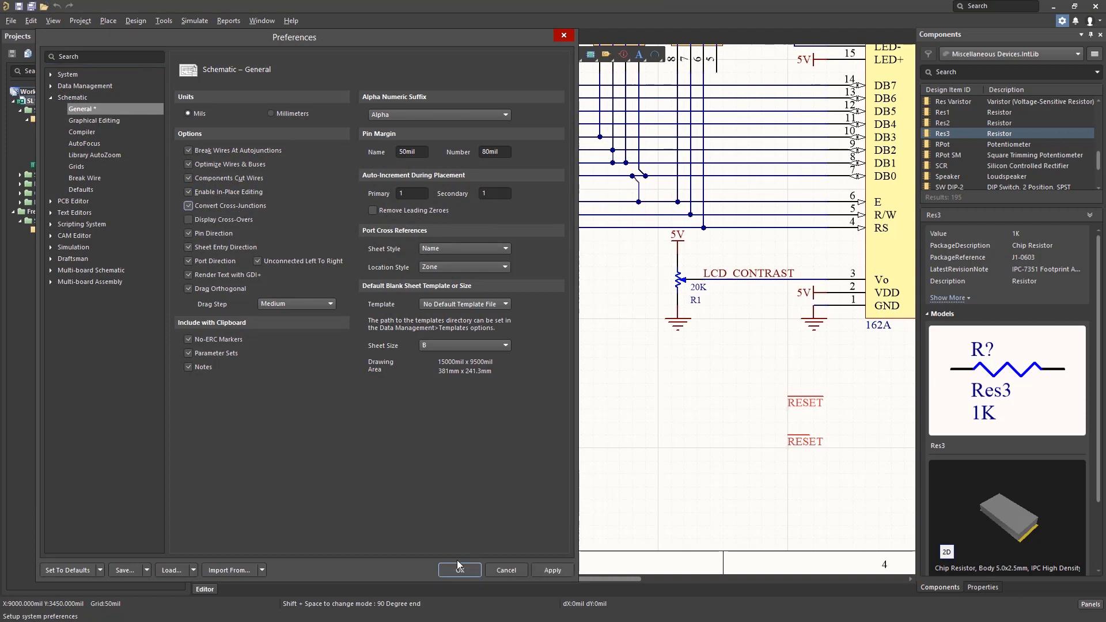
{"action": "left_click", "coordinate": [550, 570]}
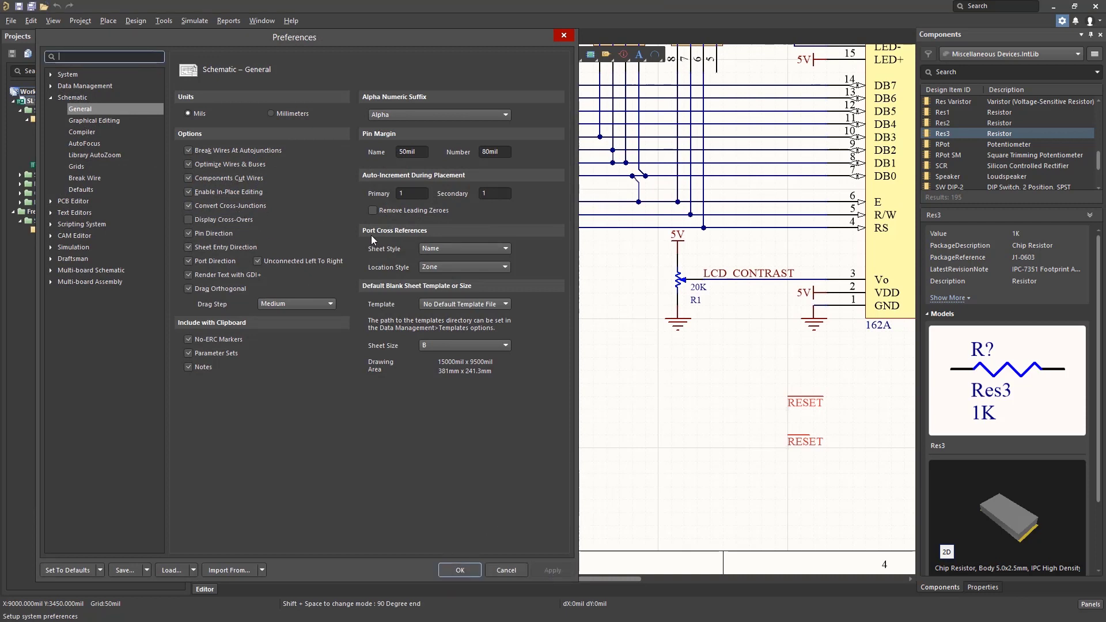
{"action": "left_click", "coordinate": [495, 304]}
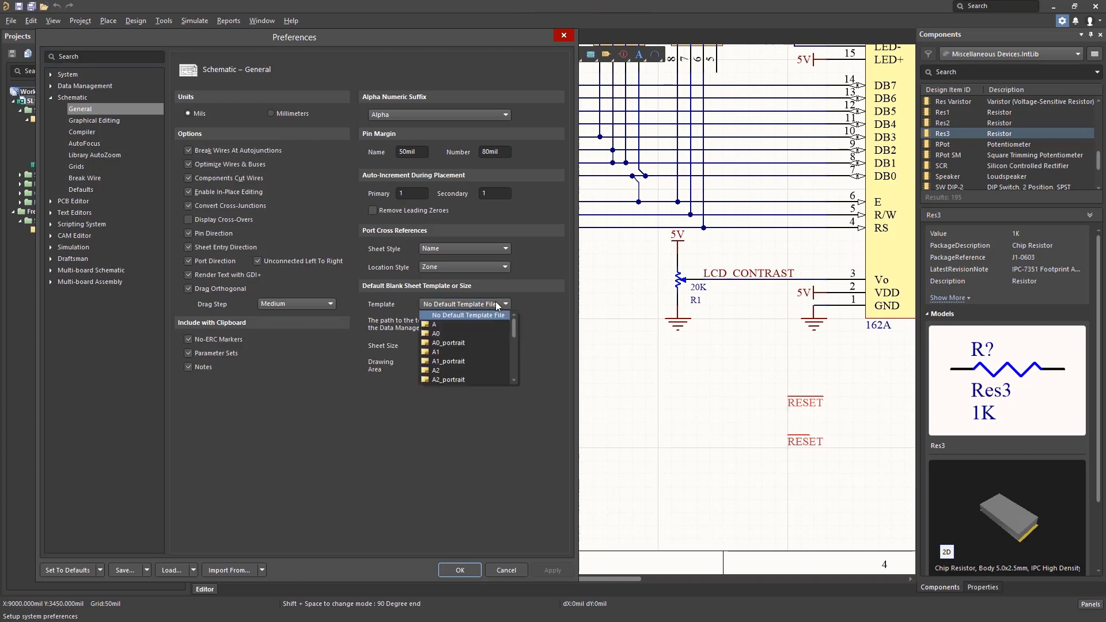
{"action": "left_click", "coordinate": [461, 342]}
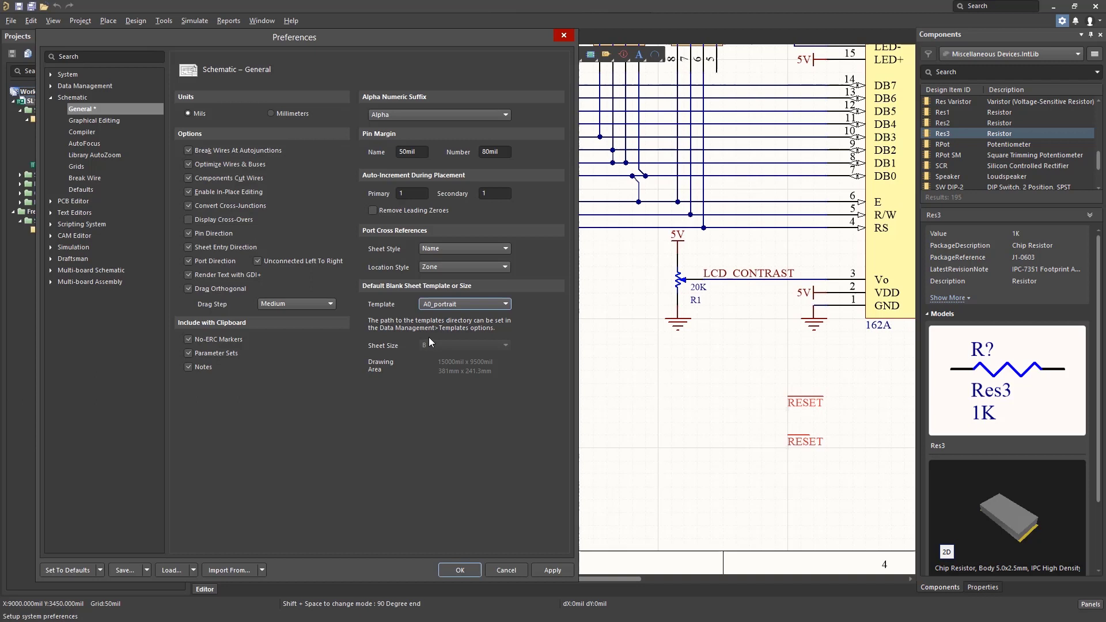
{"action": "left_click", "coordinate": [505, 304]}
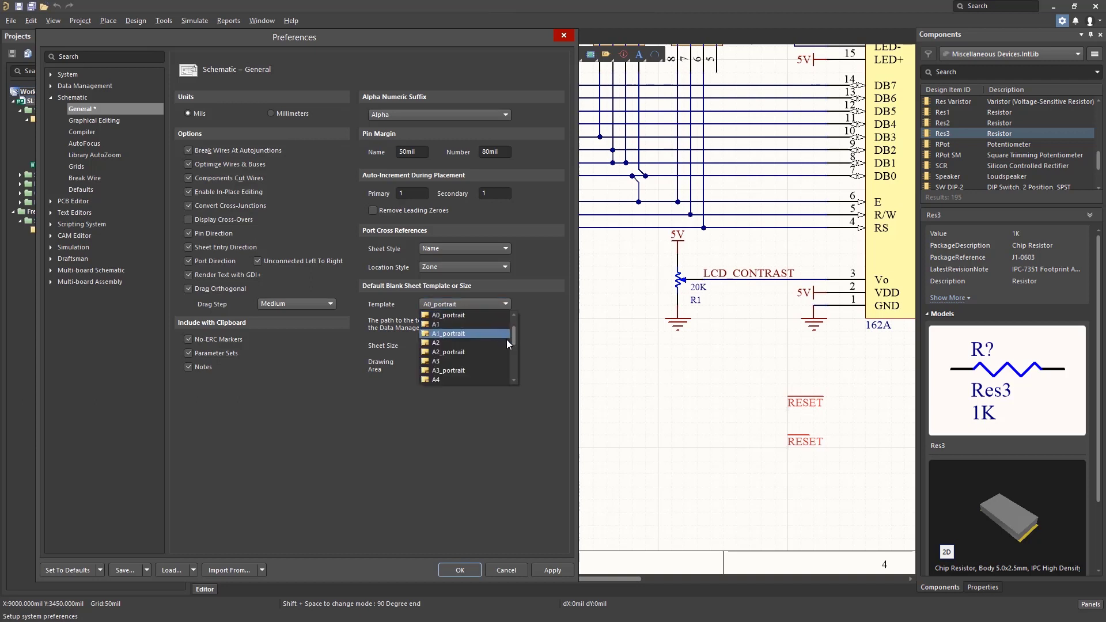
{"action": "left_click_drag", "start_coordinate": [514, 339], "coordinate": [512, 317]}
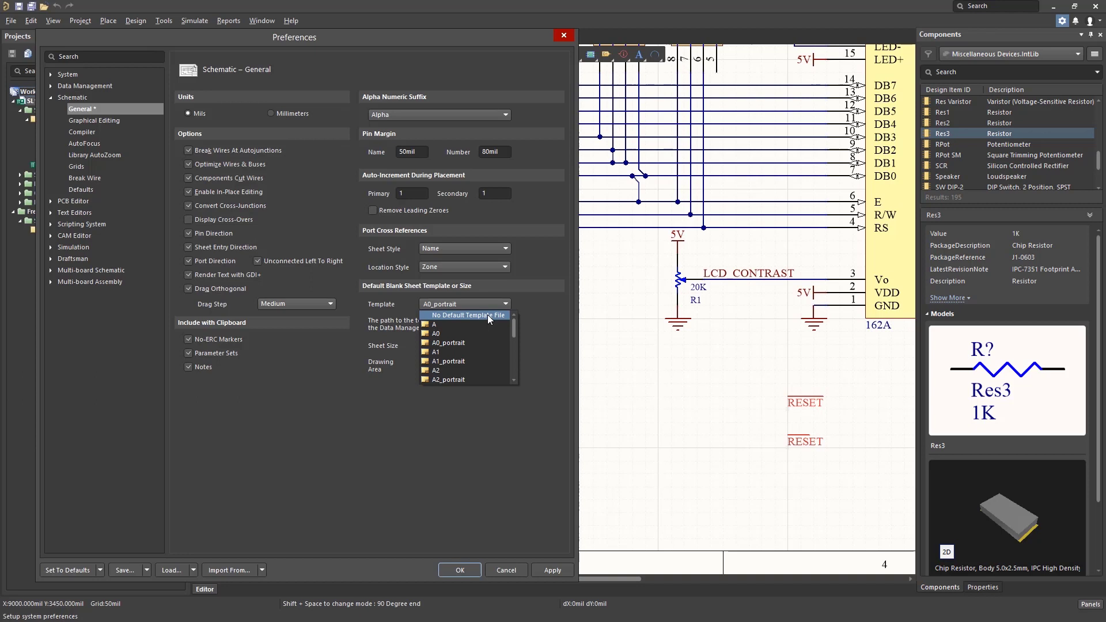
{"action": "left_click", "coordinate": [488, 316]}
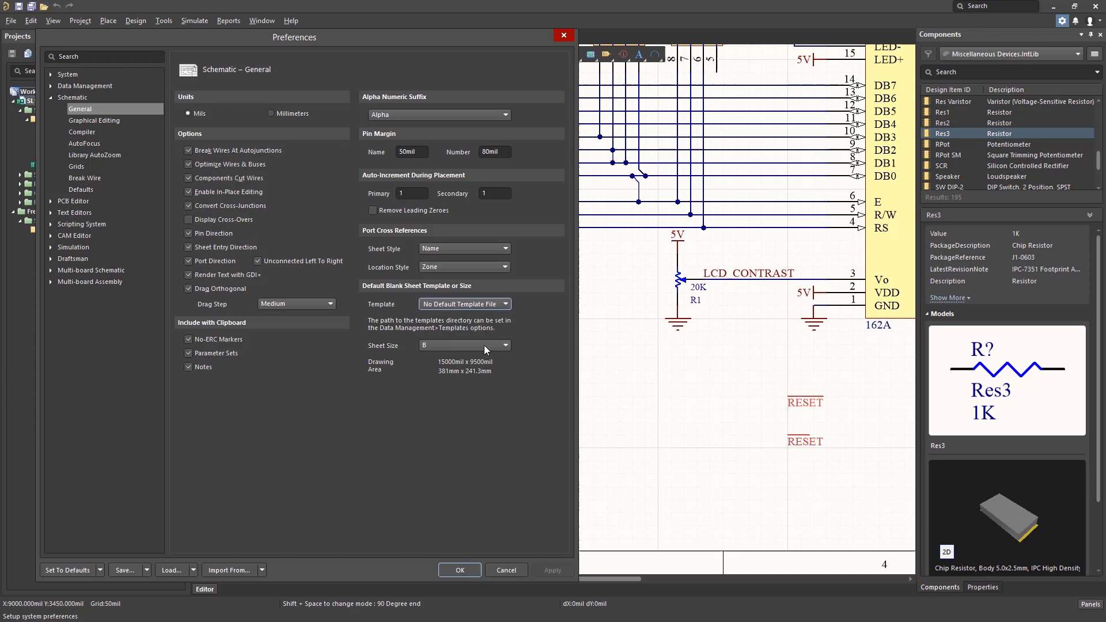
Set the default blank sheet size to E
{"action": "left_click", "coordinate": [500, 344]}
{"action": "left_click", "coordinate": [472, 376]}
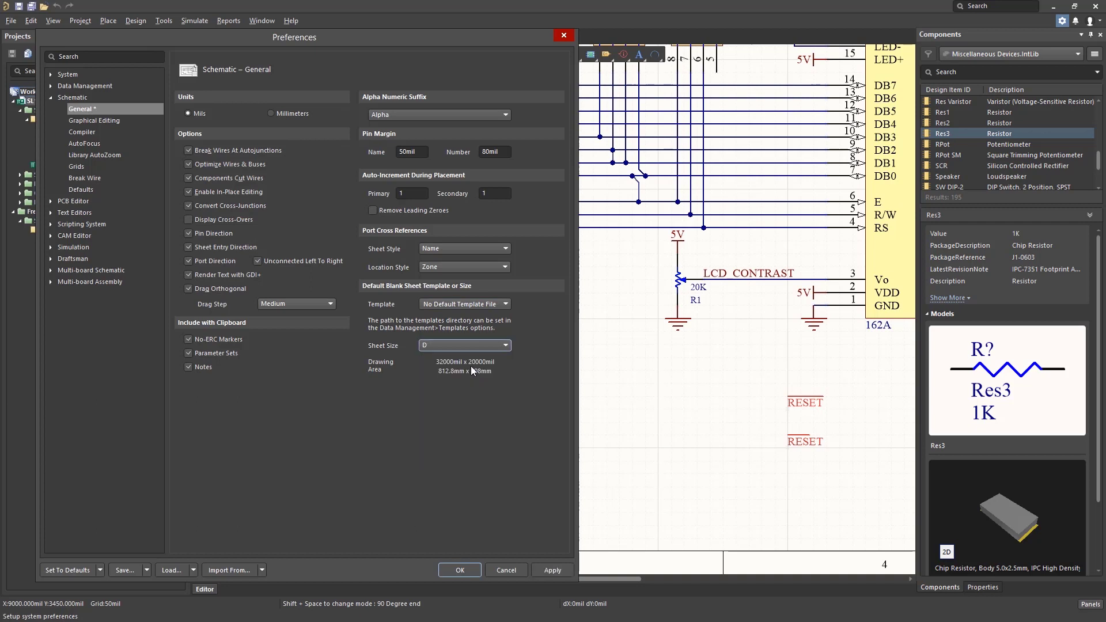
{"action": "key", "text": "Down"}
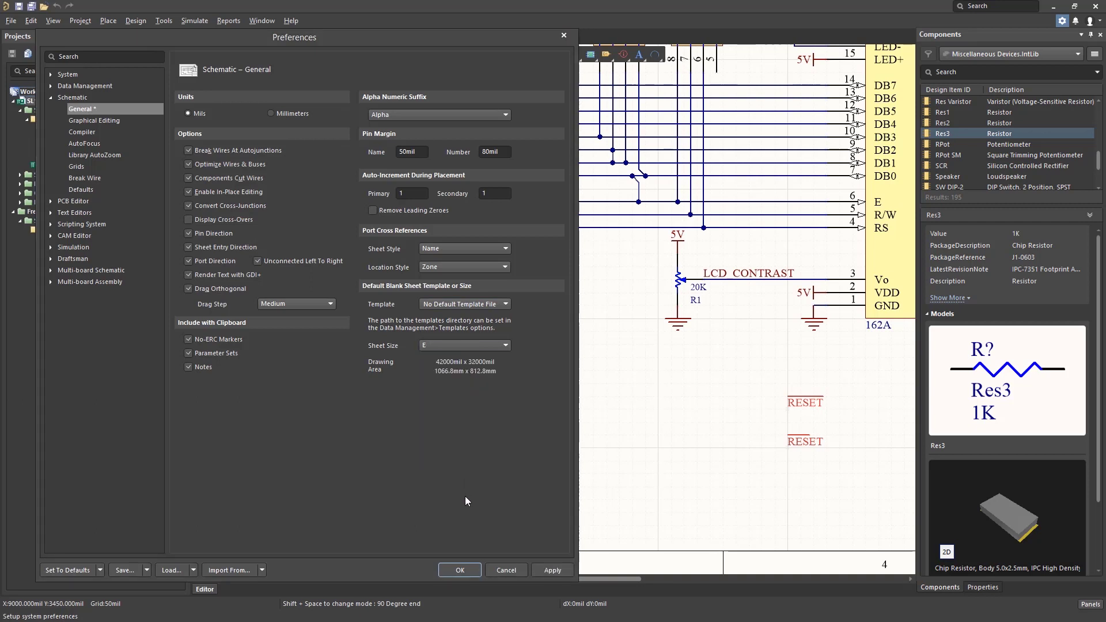
In Graphical Editing, restore the Auto Pan Speed slider, apply, and check both Step Size values
{"action": "left_click", "coordinate": [84, 122]}
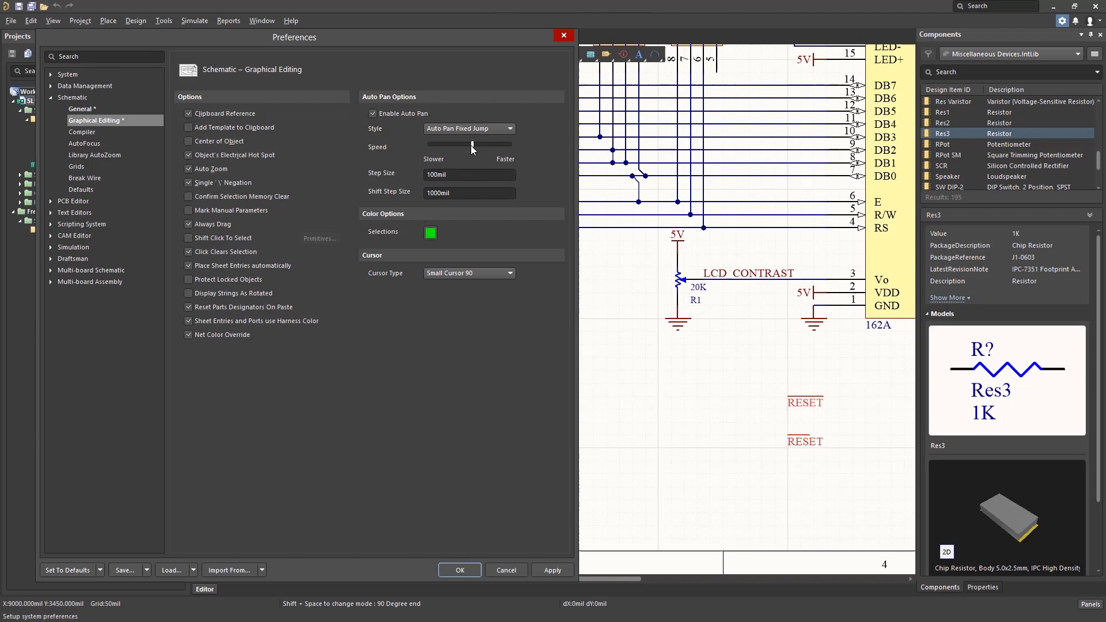
{"action": "left_click_drag", "start_coordinate": [471, 148], "coordinate": [472, 144]}
{"action": "left_click", "coordinate": [561, 570]}
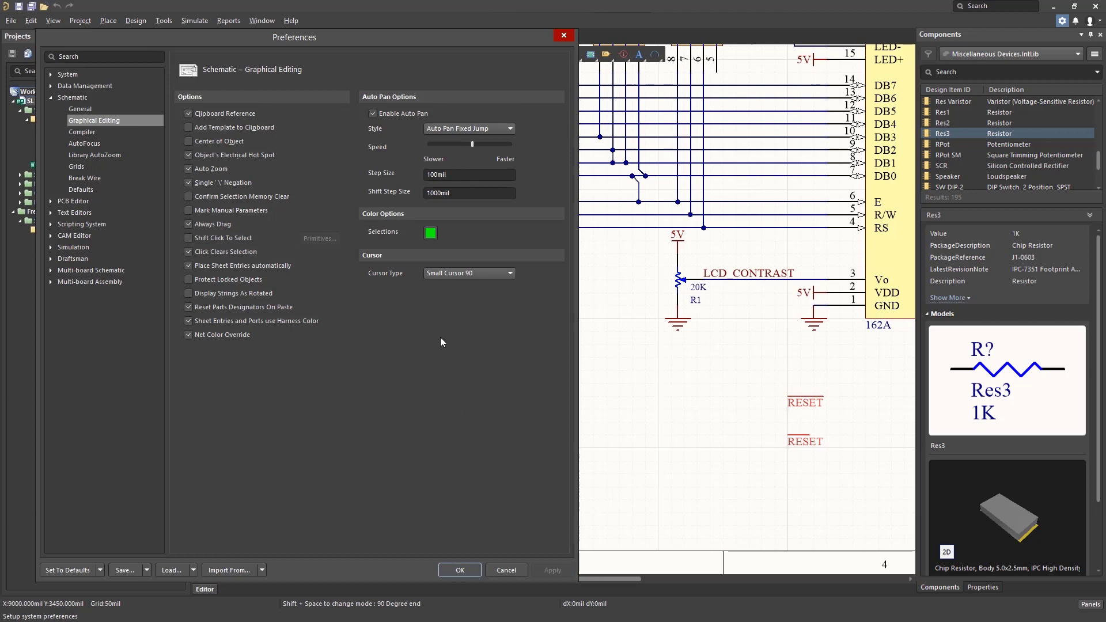
{"action": "double_click", "coordinate": [455, 175]}
{"action": "double_click", "coordinate": [461, 193]}
Turn Single '\' Negation off and back on, applying each time so the upper RESET gets an overline
{"action": "left_click", "coordinate": [459, 199]}
{"action": "left_click", "coordinate": [205, 185]}
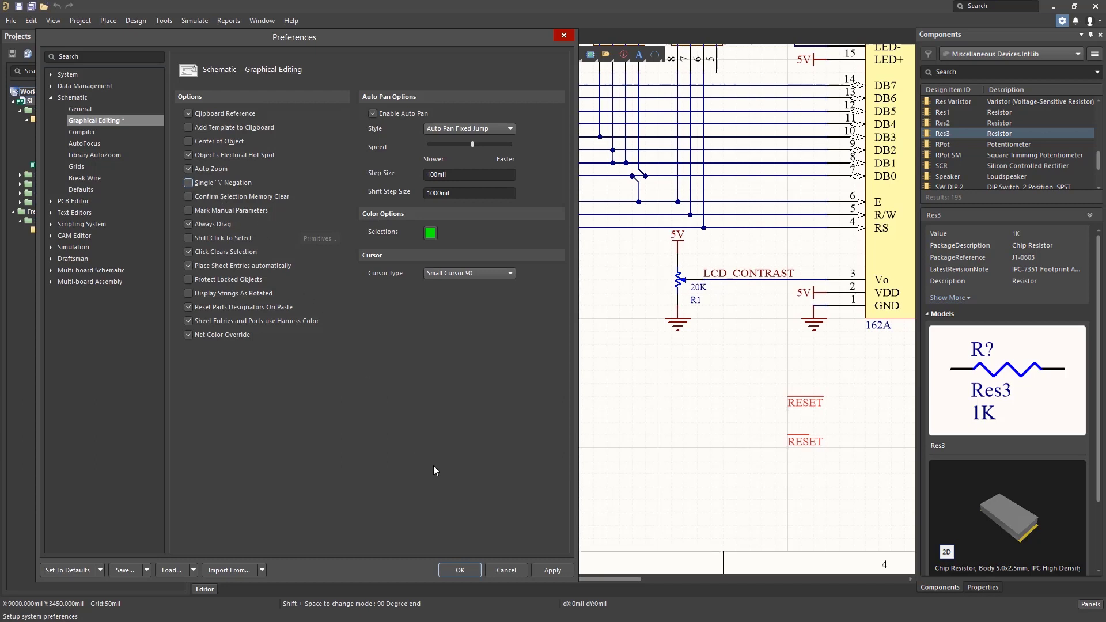
{"action": "left_click", "coordinate": [544, 567]}
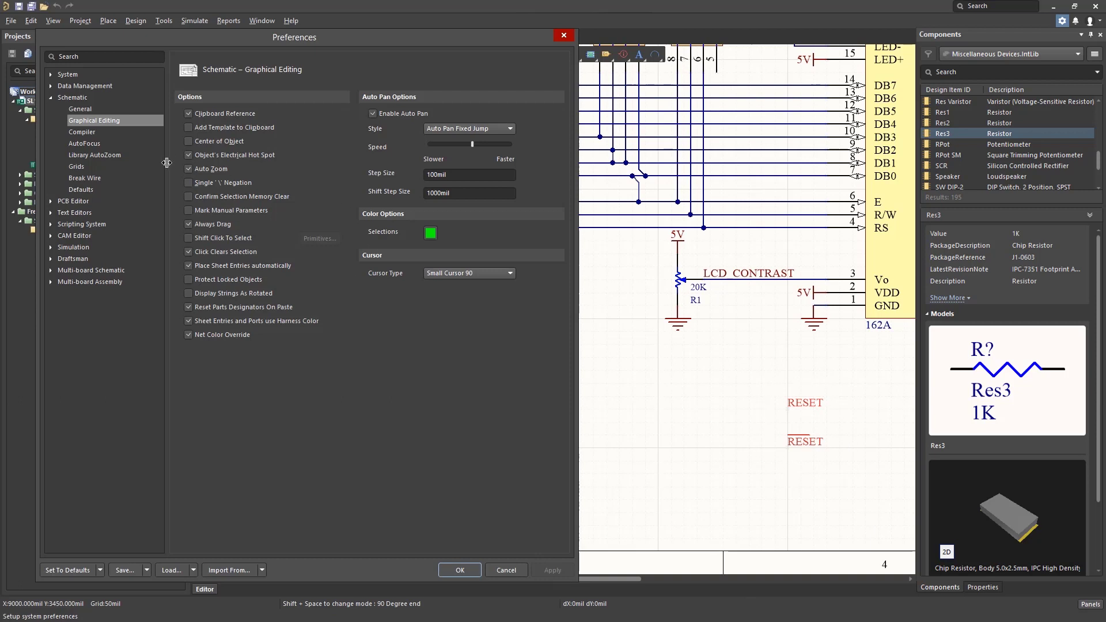
{"action": "left_click", "coordinate": [188, 183]}
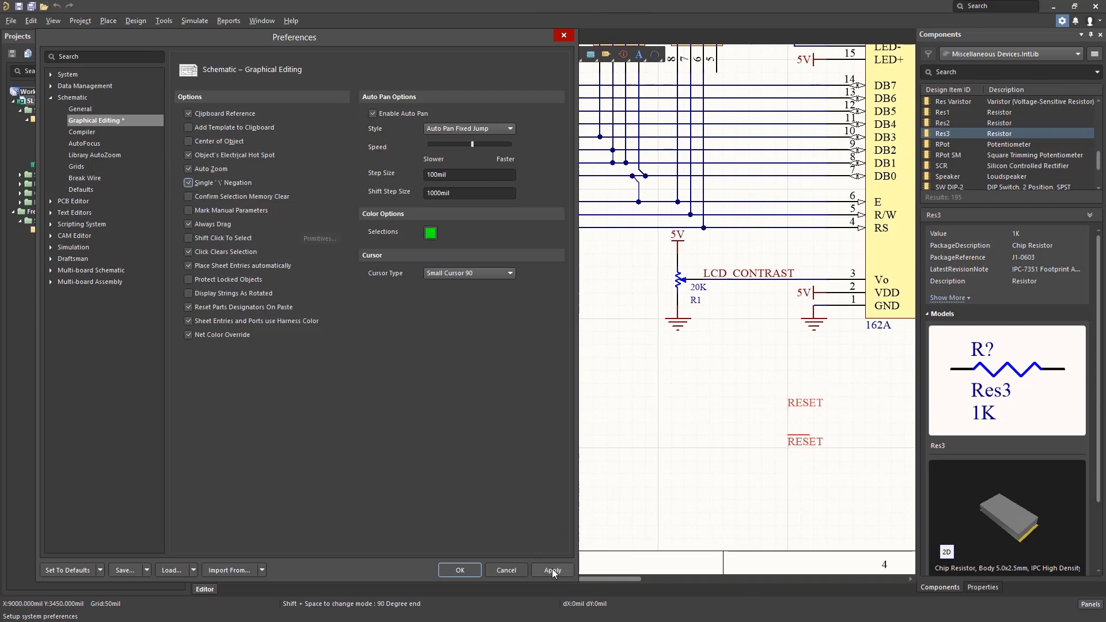
{"action": "left_click", "coordinate": [552, 570]}
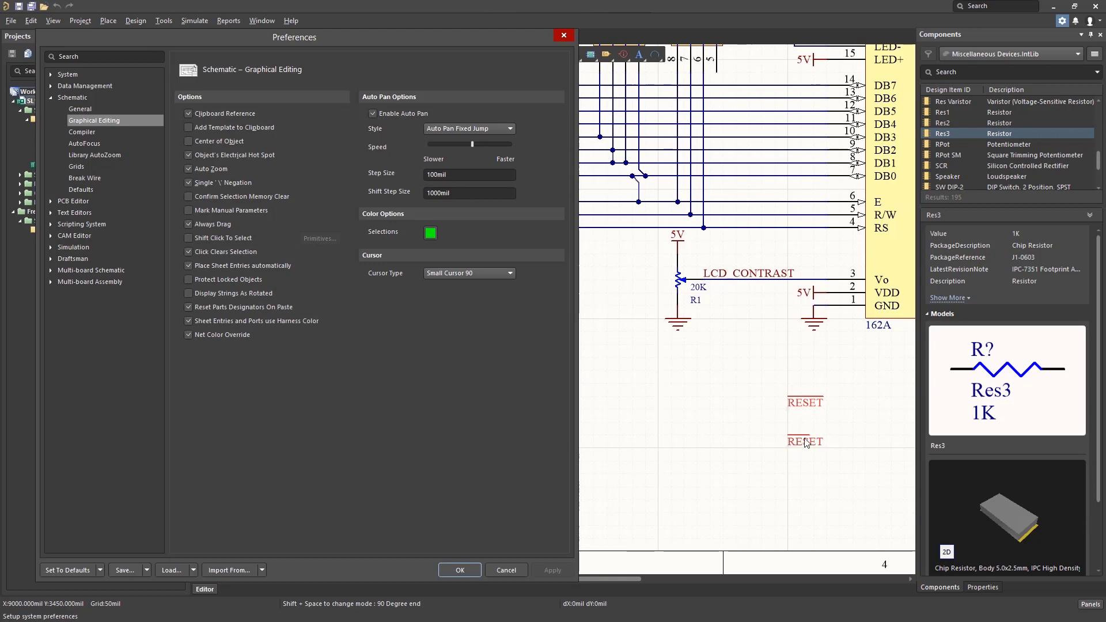
Close Preferences and view the upper RESET label's net name, \RESET, in Properties
{"action": "left_click", "coordinate": [460, 570]}
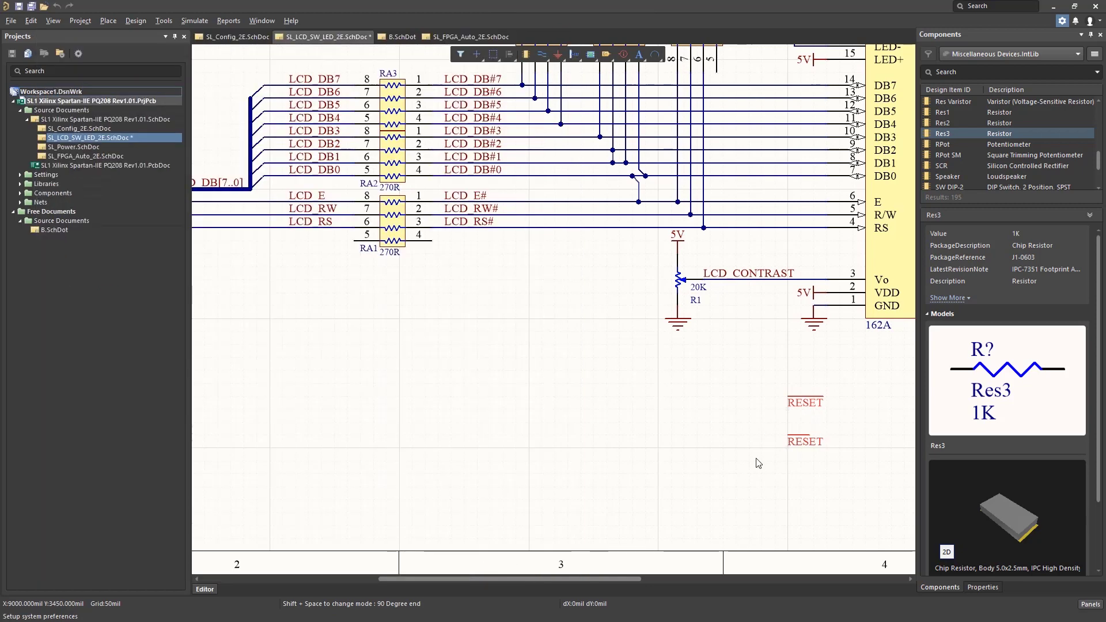
{"action": "double_click", "coordinate": [806, 403]}
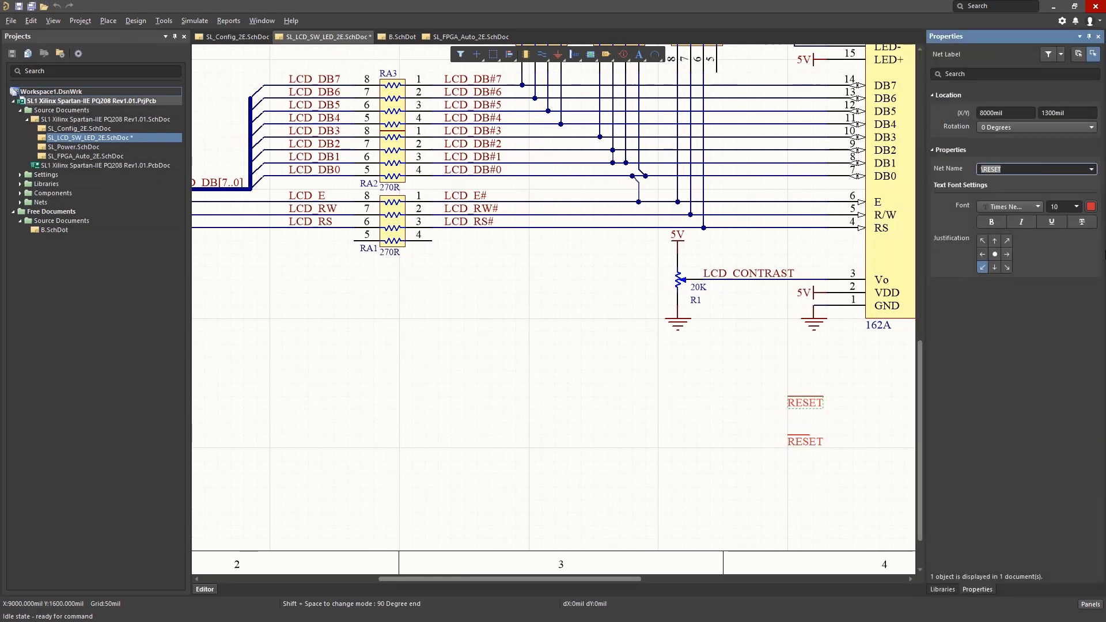
{"action": "left_click", "coordinate": [1027, 170]}
{"action": "left_click", "coordinate": [715, 384]}
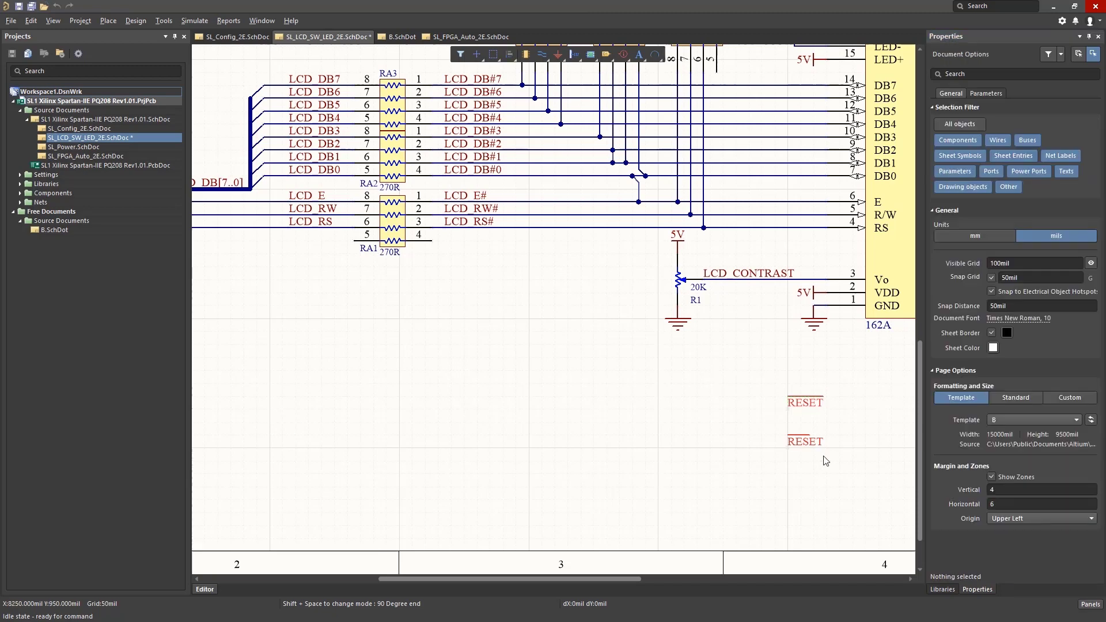
View the lower RESET label's net name, R\E\S\E\T, then deselect it
{"action": "left_click", "coordinate": [807, 444]}
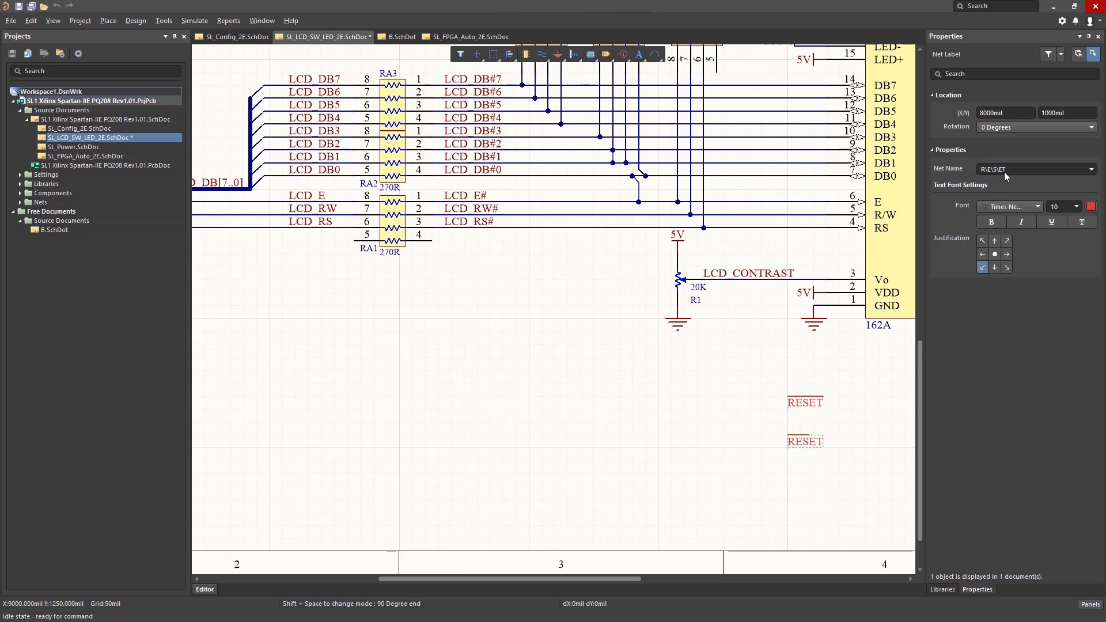
{"action": "left_click", "coordinate": [877, 385]}
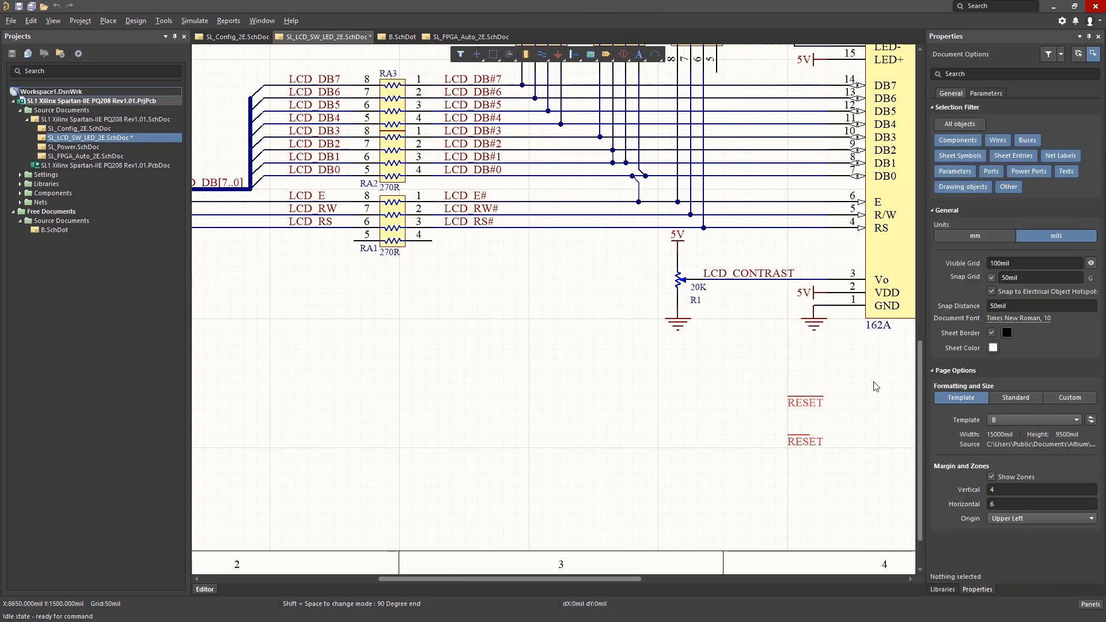
{"action": "scroll", "coordinate": [877, 379], "scroll_direction": "down", "scroll_amount": 1}
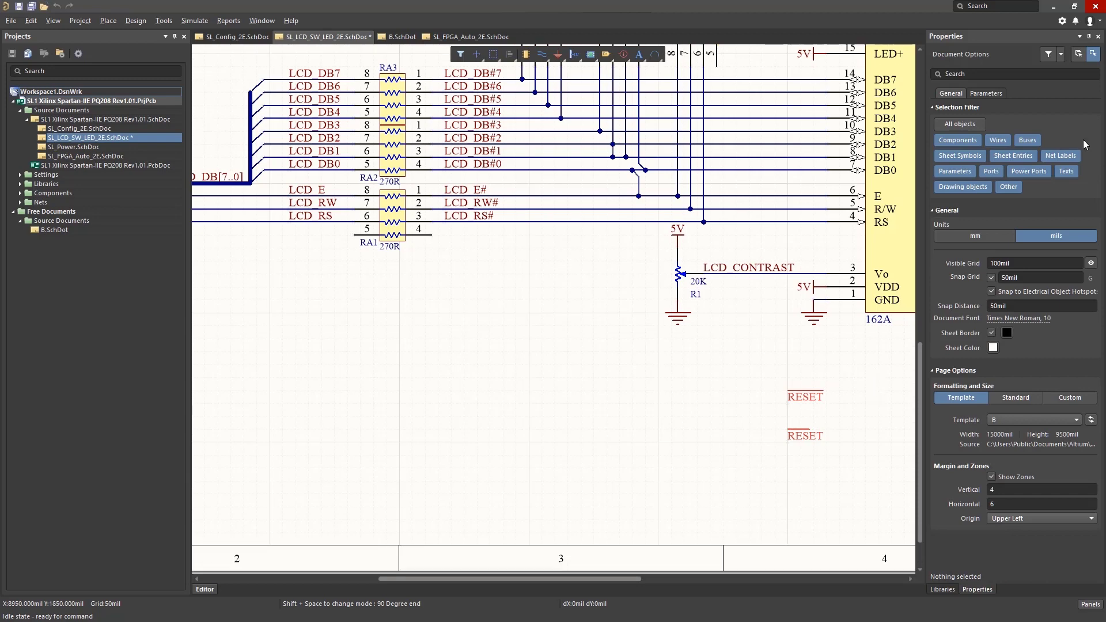
In Schematic Defaults, give Arc a light blue colour and Small width, then select its Radius value
{"action": "left_click", "coordinate": [1063, 20]}
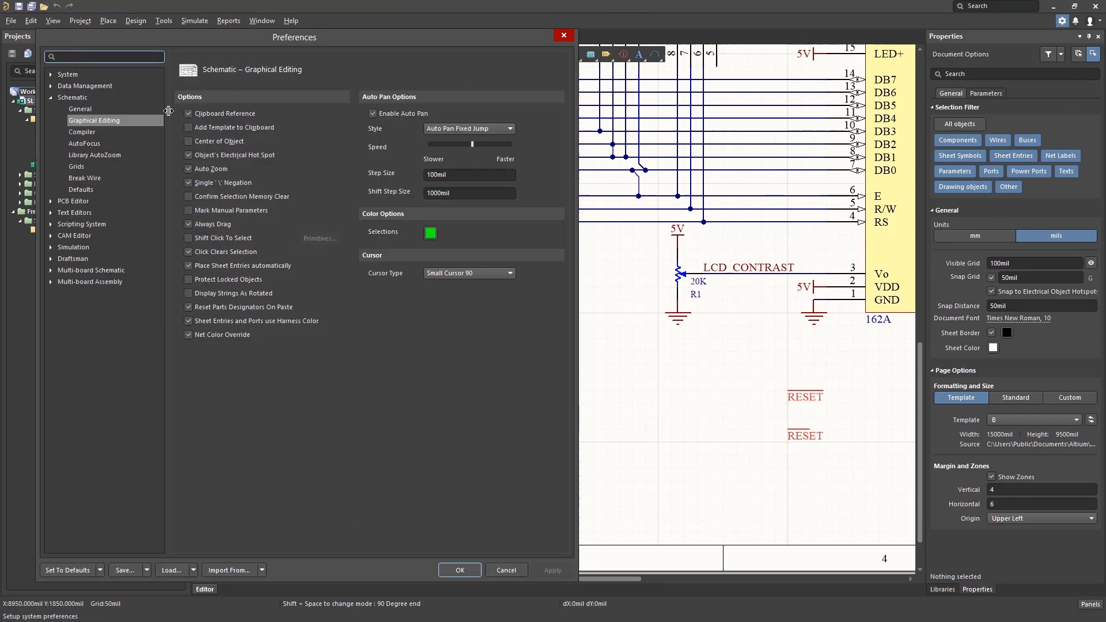
{"action": "left_click", "coordinate": [80, 189]}
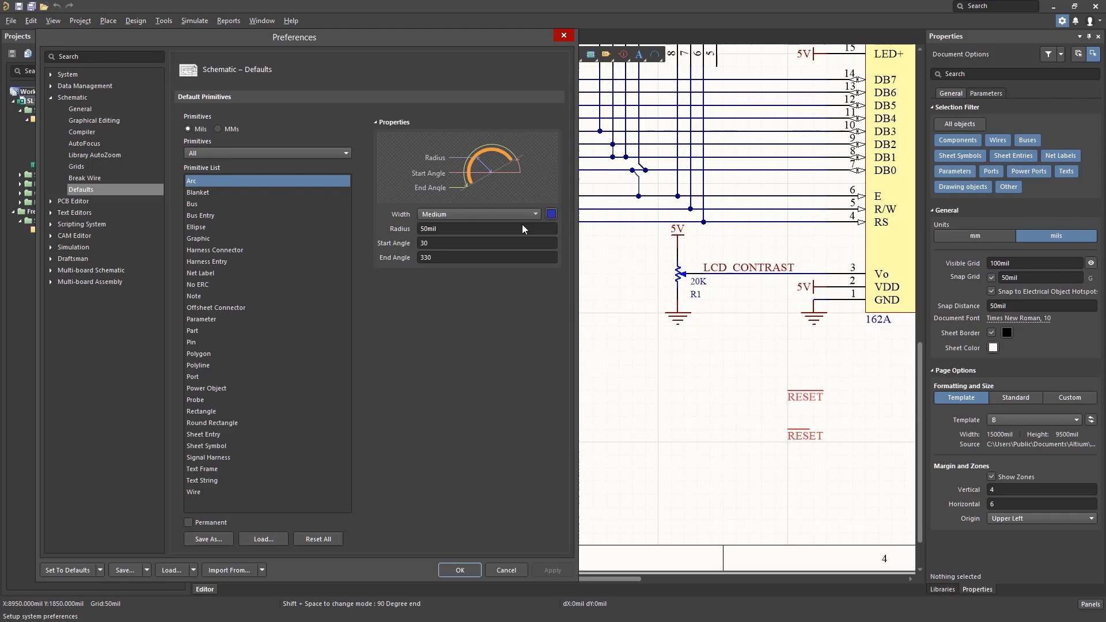
{"action": "left_click", "coordinate": [552, 214]}
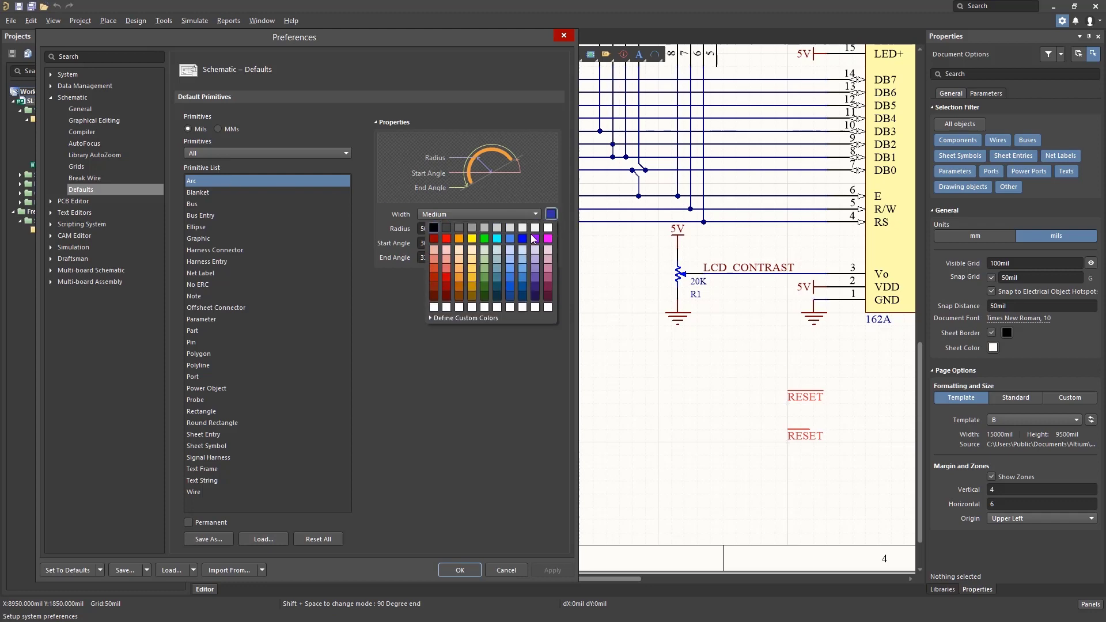
{"action": "left_click", "coordinate": [510, 239]}
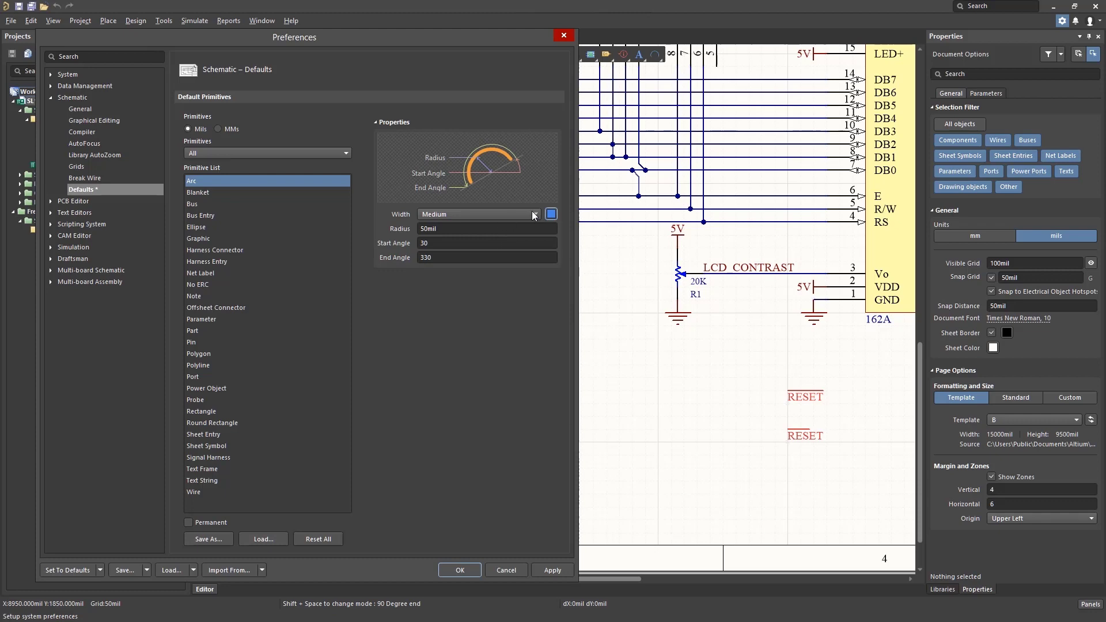
{"action": "left_click", "coordinate": [533, 212]}
{"action": "left_click", "coordinate": [489, 233]}
{"action": "double_click", "coordinate": [484, 231]}
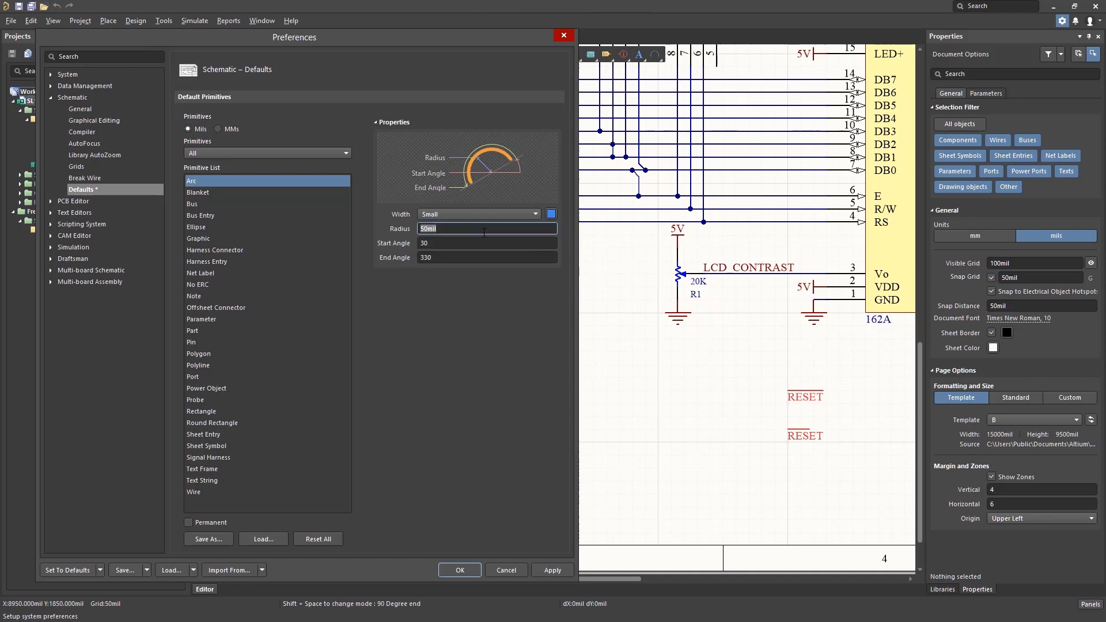